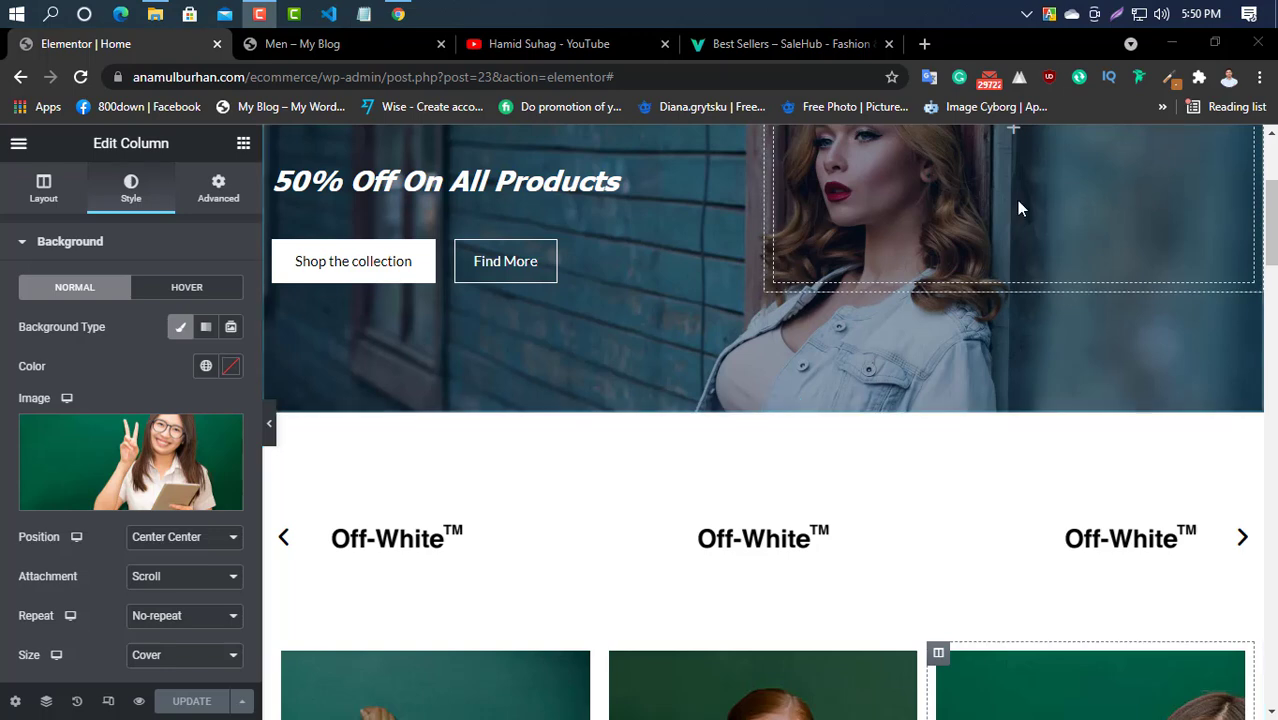
Open the Featured Products heading below the three promotional banners for editing.
{"action": "scroll", "coordinate": [679, 305], "scroll_direction": "down", "scroll_amount": 3}
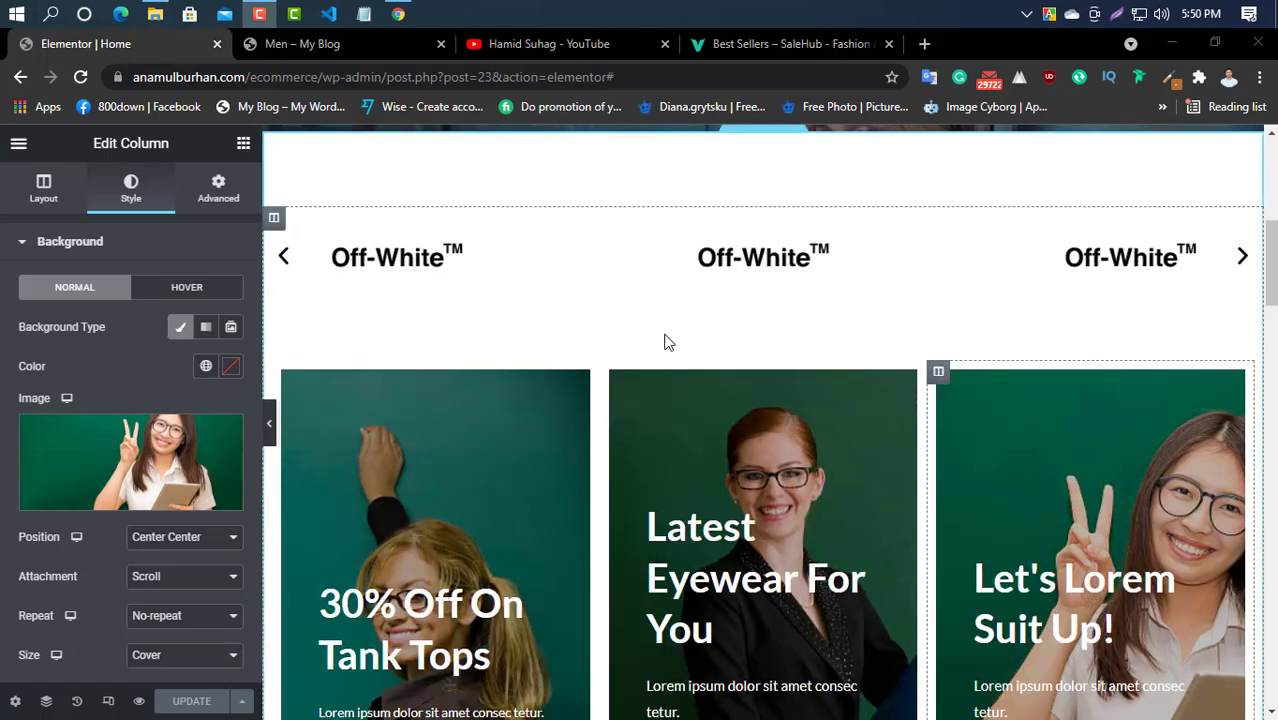
{"action": "scroll", "coordinate": [668, 342], "scroll_direction": "down", "scroll_amount": 4}
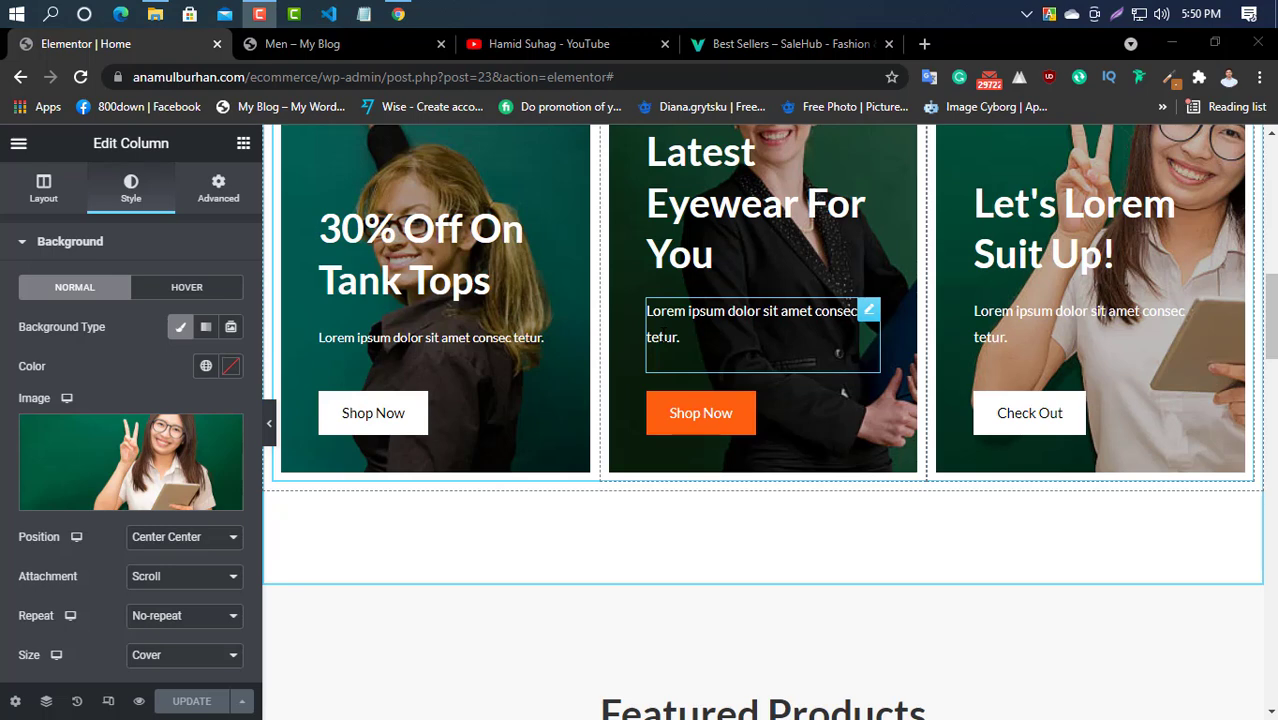
{"action": "scroll", "coordinate": [660, 334], "scroll_direction": "down", "scroll_amount": 3}
{"action": "scroll", "coordinate": [660, 334], "scroll_direction": "up", "scroll_amount": 3}
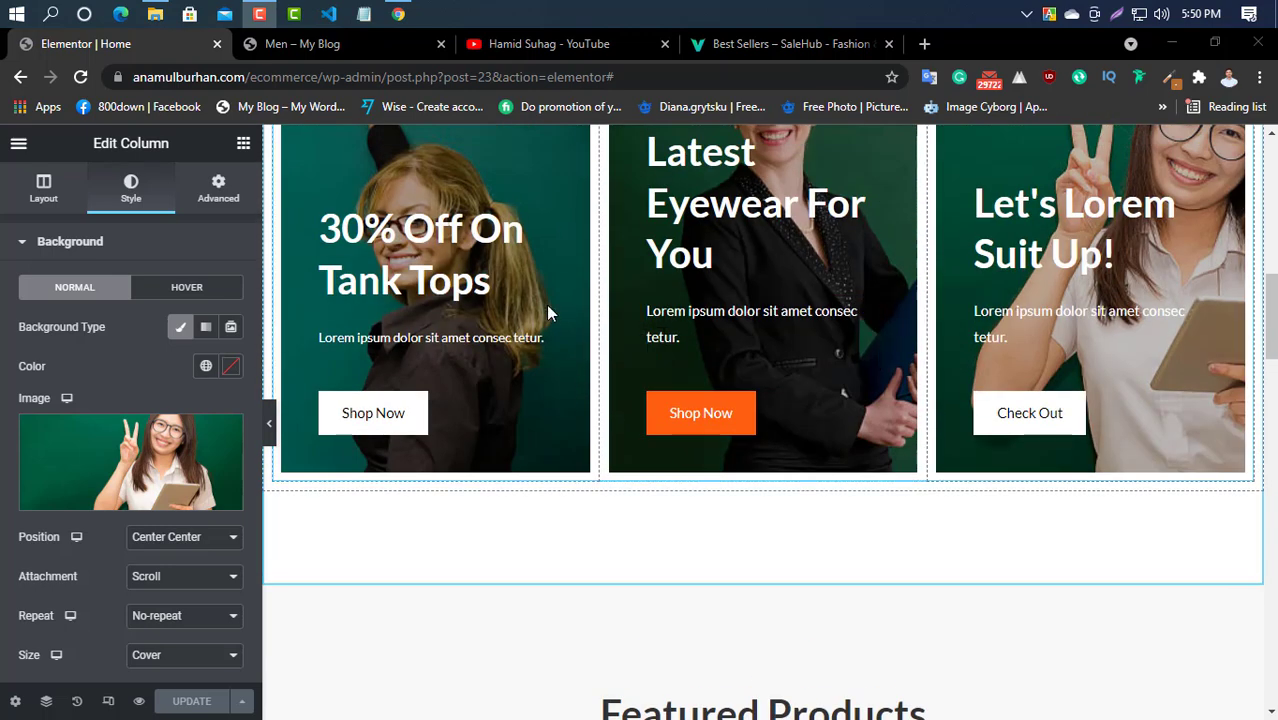
{"action": "scroll", "coordinate": [825, 337], "scroll_direction": "down", "scroll_amount": 4}
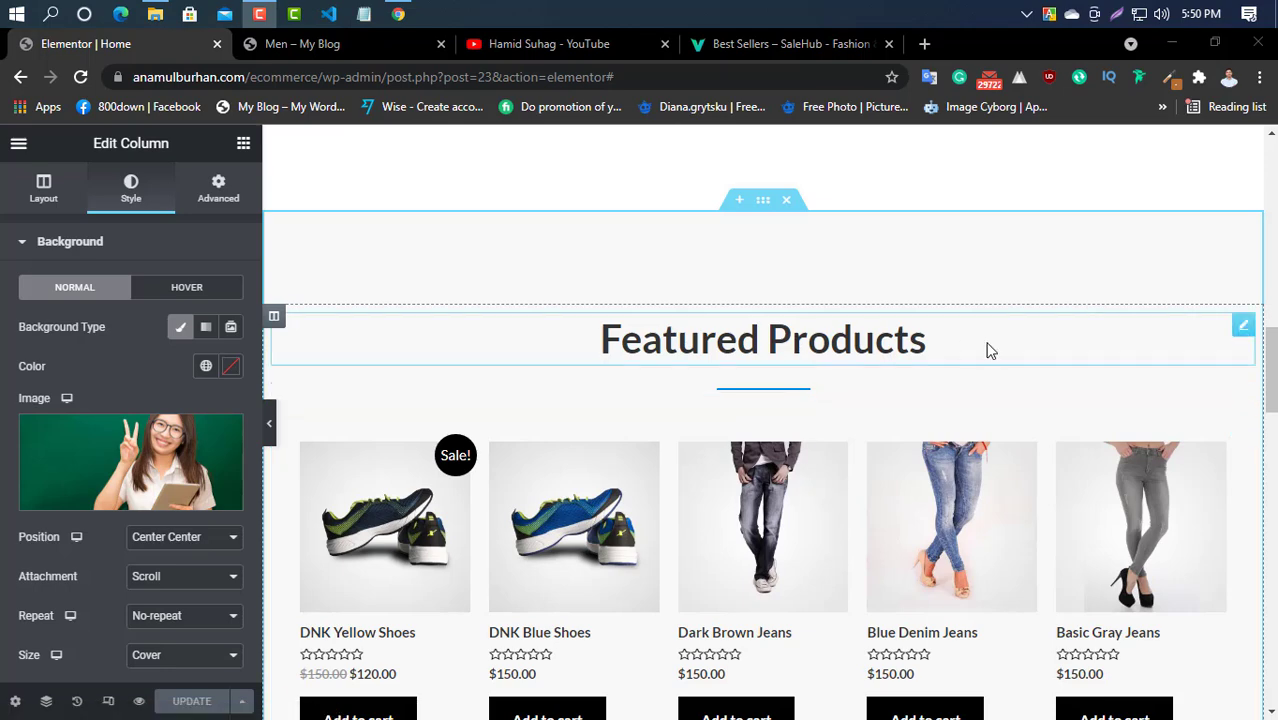
{"action": "left_click", "coordinate": [1243, 327]}
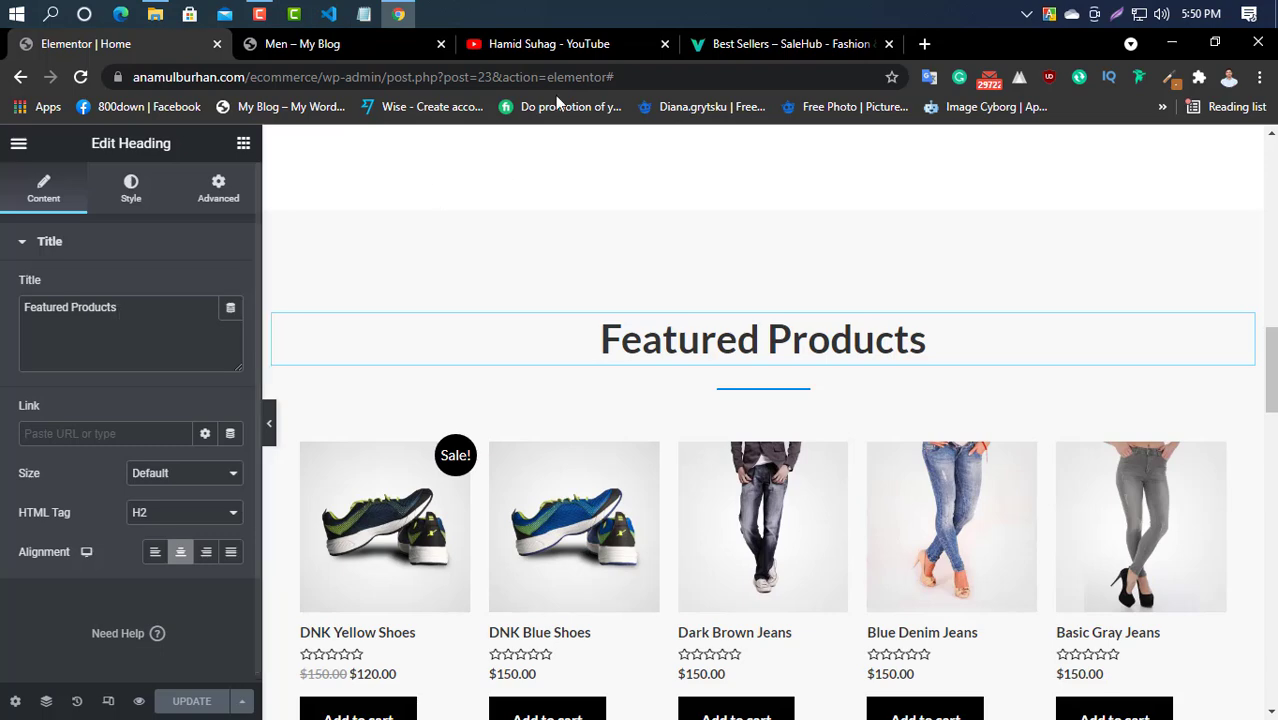
Copy the BEST SELLERS banner title from the SaleHub reference page and return to the Home page editor.
{"action": "left_click", "coordinate": [712, 43]}
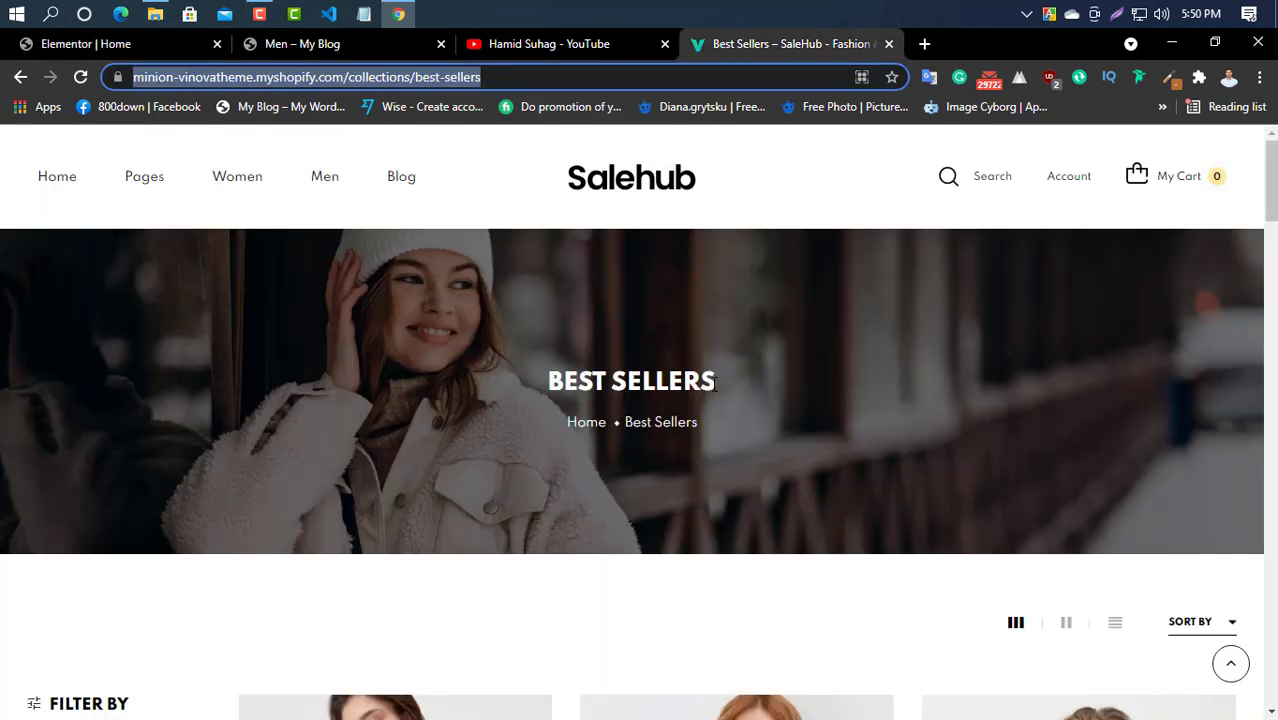
{"action": "left_click_drag", "start_coordinate": [716, 382], "coordinate": [502, 369]}
{"action": "right_click", "coordinate": [582, 370]}
{"action": "left_click", "coordinate": [617, 392]}
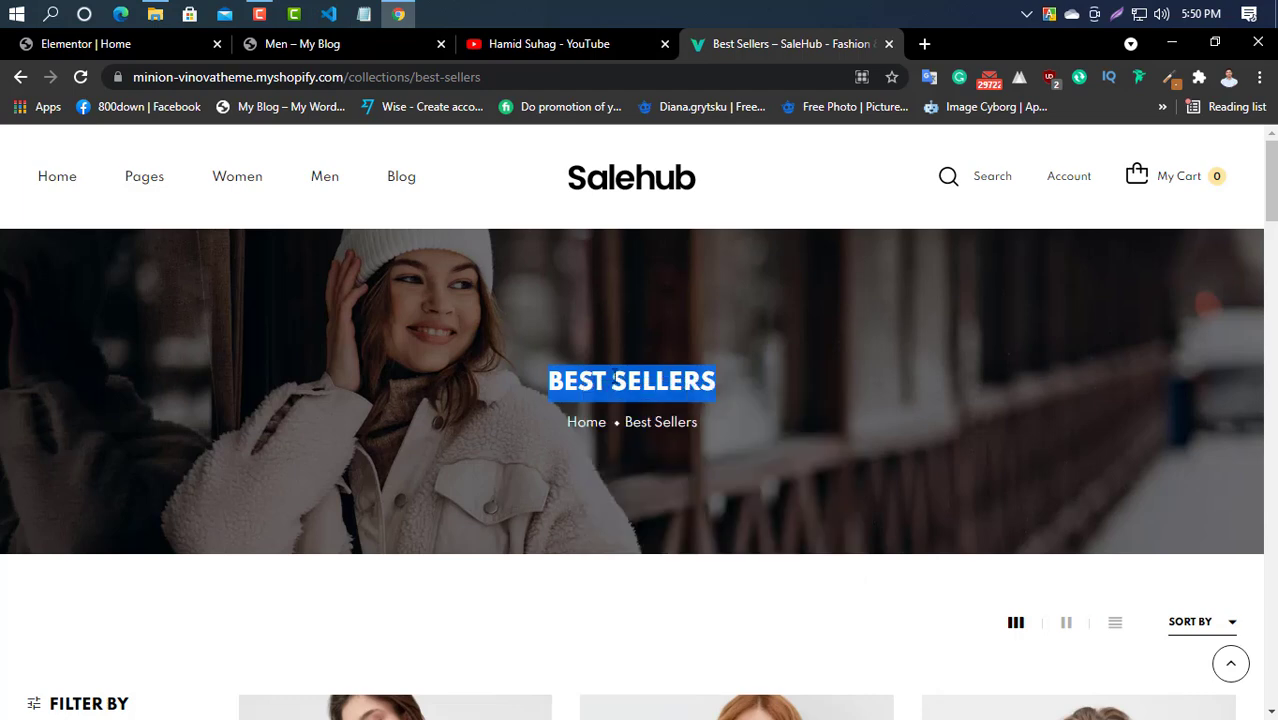
{"action": "left_click", "coordinate": [353, 45]}
{"action": "left_click", "coordinate": [193, 40]}
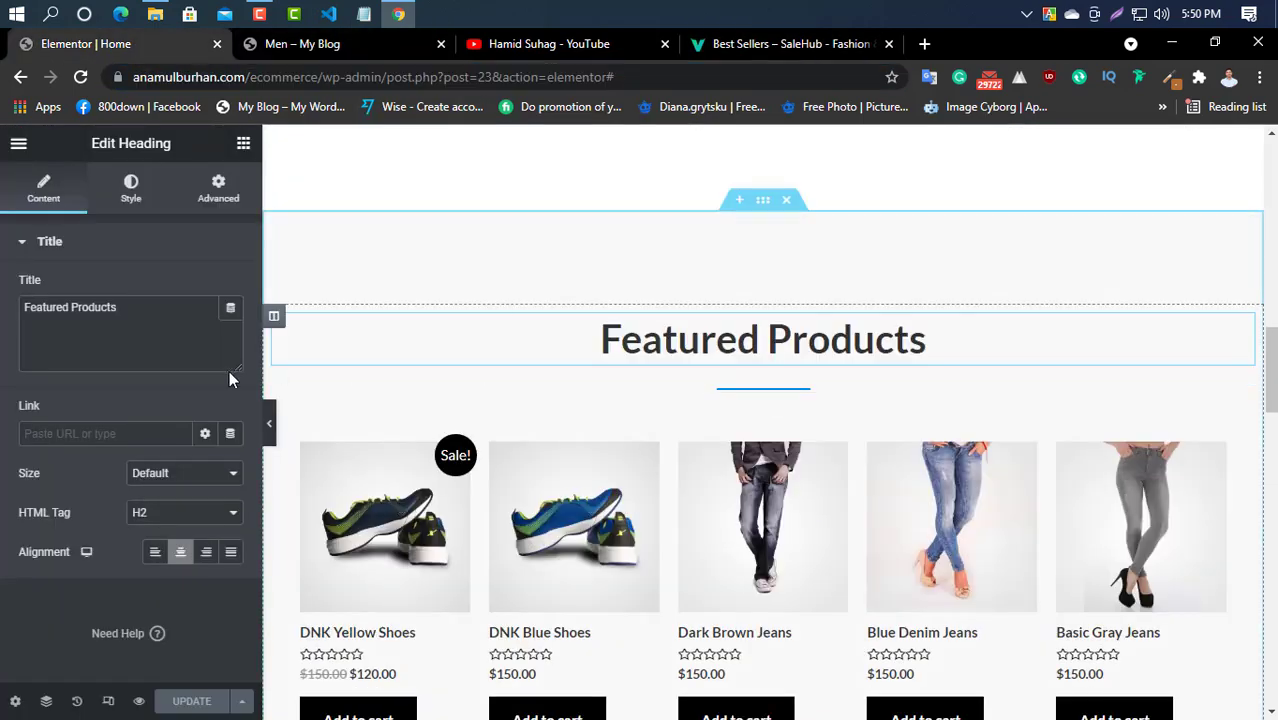
Replace the Featured Products heading's title with BEST SELLERS.
{"action": "left_click_drag", "start_coordinate": [68, 304], "coordinate": [8, 311]}
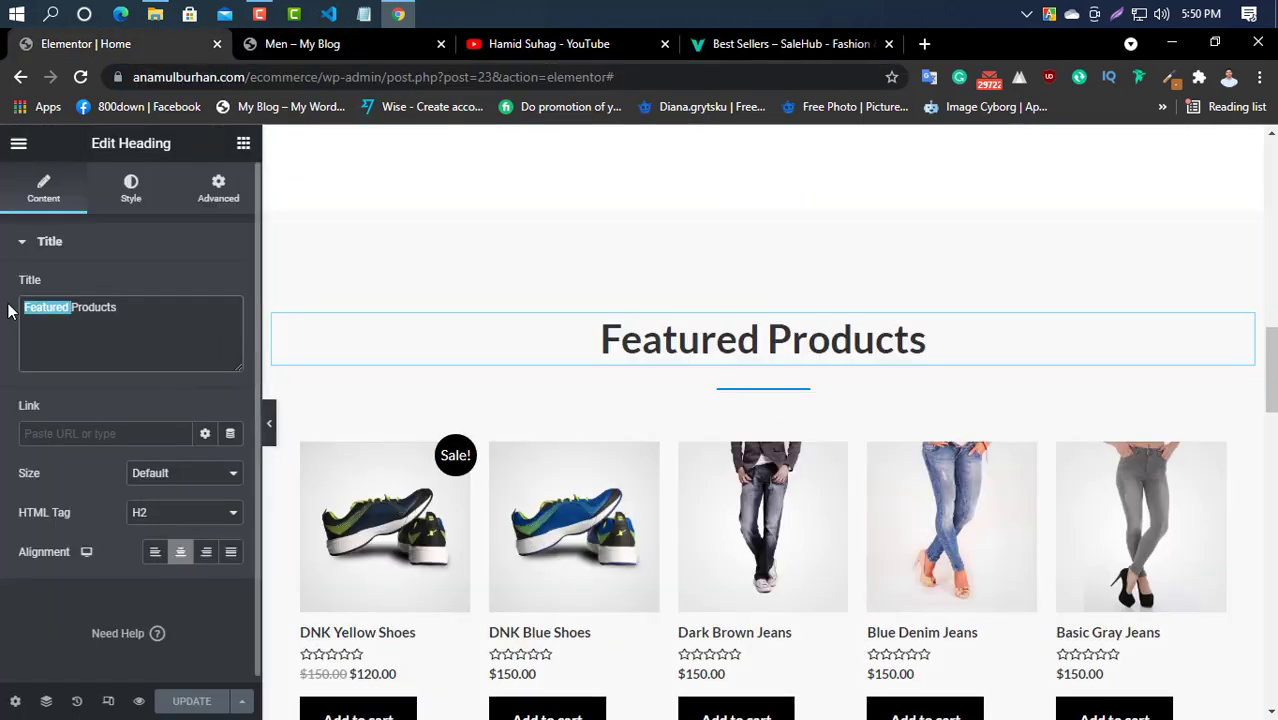
{"action": "type", "text": "BEST SELLERS"}
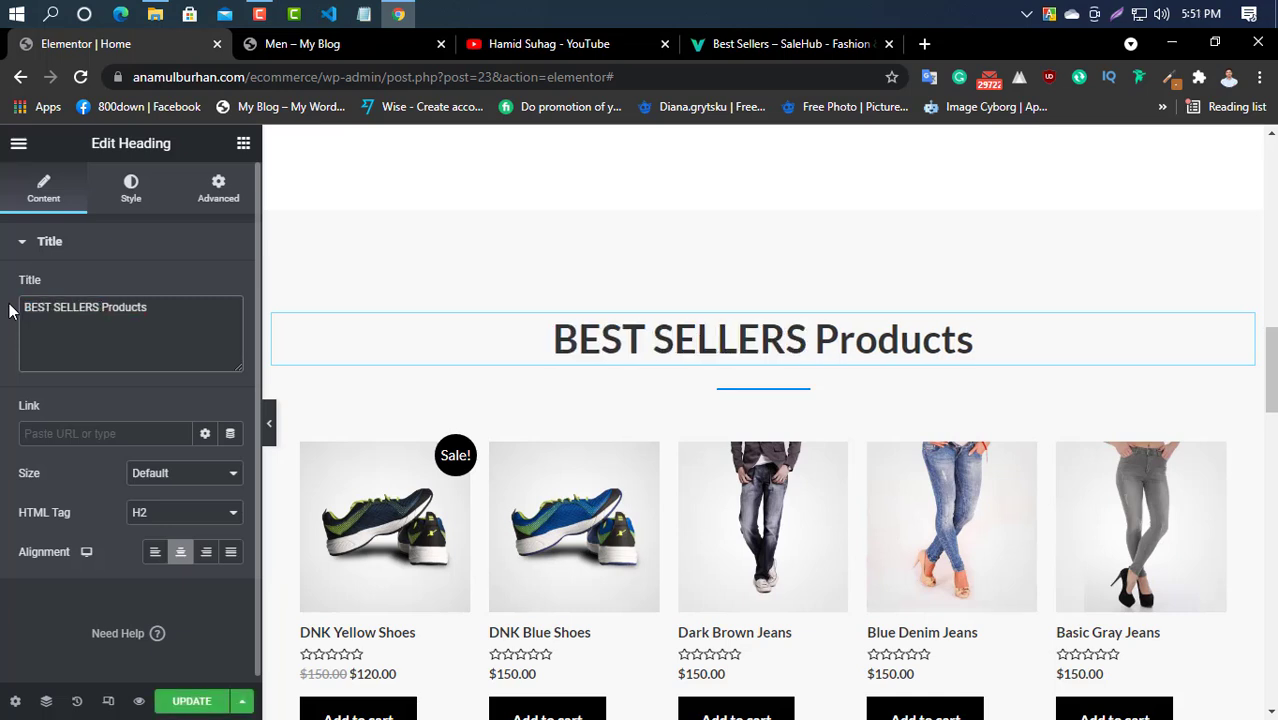
{"action": "left_click", "coordinate": [186, 301]}
{"action": "key", "text": "BackSpace"}
{"action": "key", "text": "BackSpace"}
{"action": "key", "text": "BackSpace"}
{"action": "key", "text": "BackSpace"}
{"action": "key", "text": "BackSpace"}
{"action": "key", "text": "BackSpace"}
{"action": "key", "text": "BackSpace"}
{"action": "key", "text": "BackSpace"}
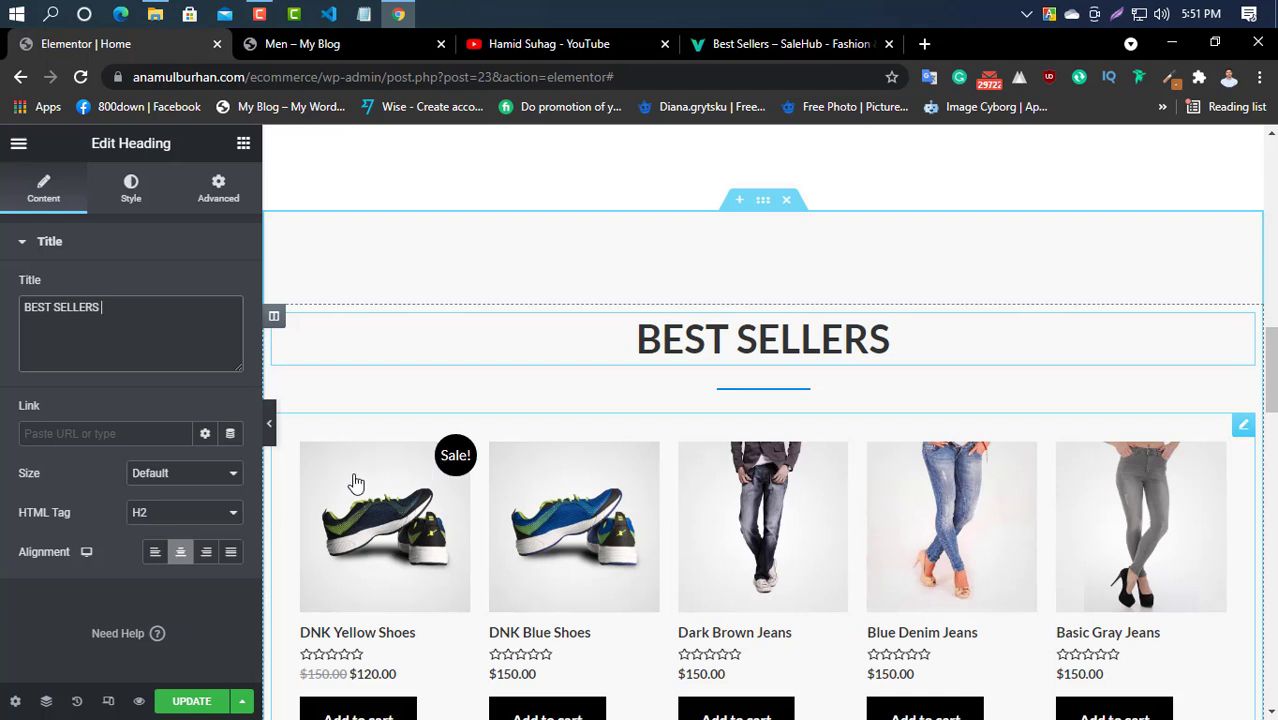
Open the shortcode of the product grid under the BEST SELLERS heading and examine the grid and the banner below it.
{"action": "left_click", "coordinate": [1243, 428]}
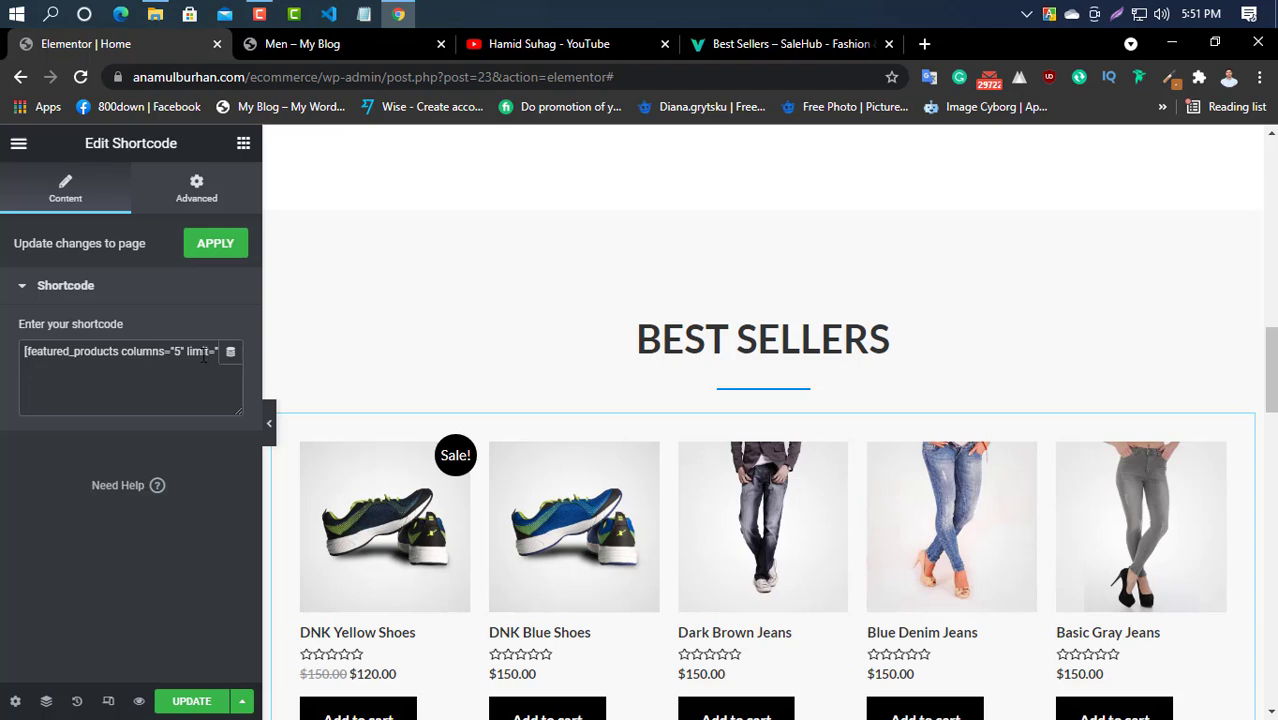
{"action": "scroll", "coordinate": [686, 433], "scroll_direction": "down", "scroll_amount": 5}
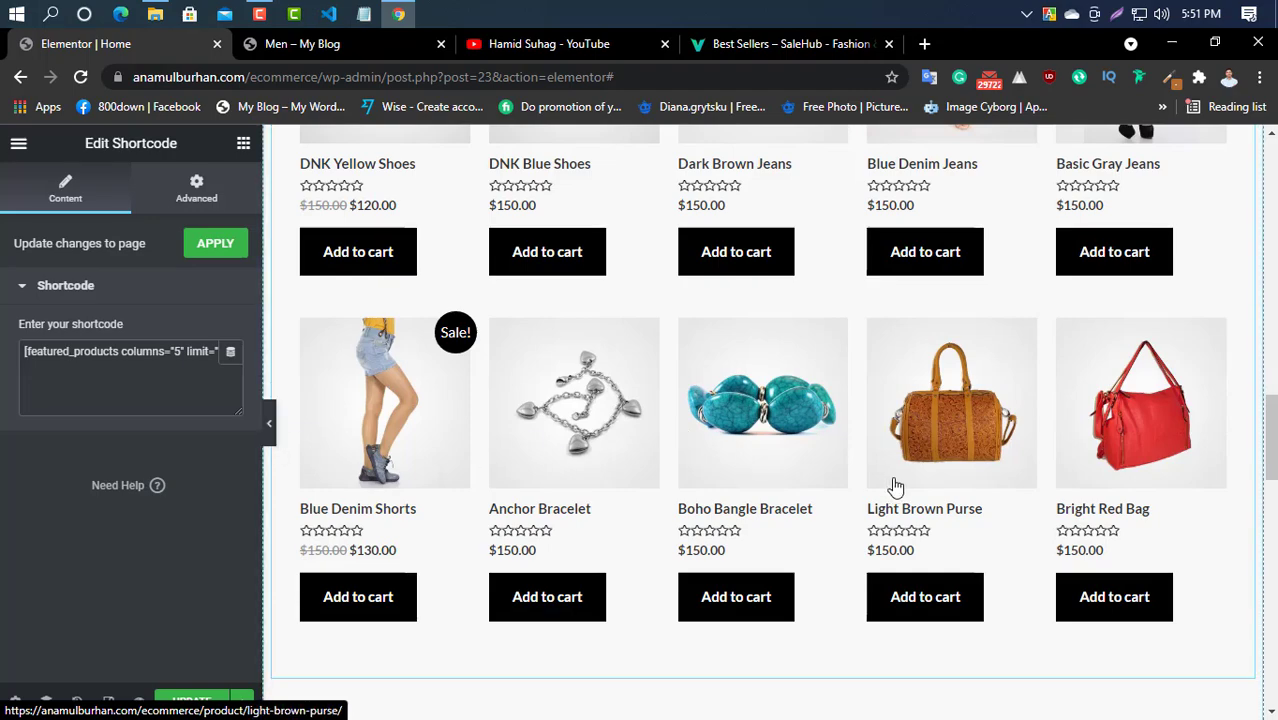
{"action": "scroll", "coordinate": [893, 486], "scroll_direction": "down", "scroll_amount": 3}
{"action": "scroll", "coordinate": [893, 486], "scroll_direction": "up", "scroll_amount": 4}
{"action": "scroll", "coordinate": [489, 391], "scroll_direction": "up", "scroll_amount": 6}
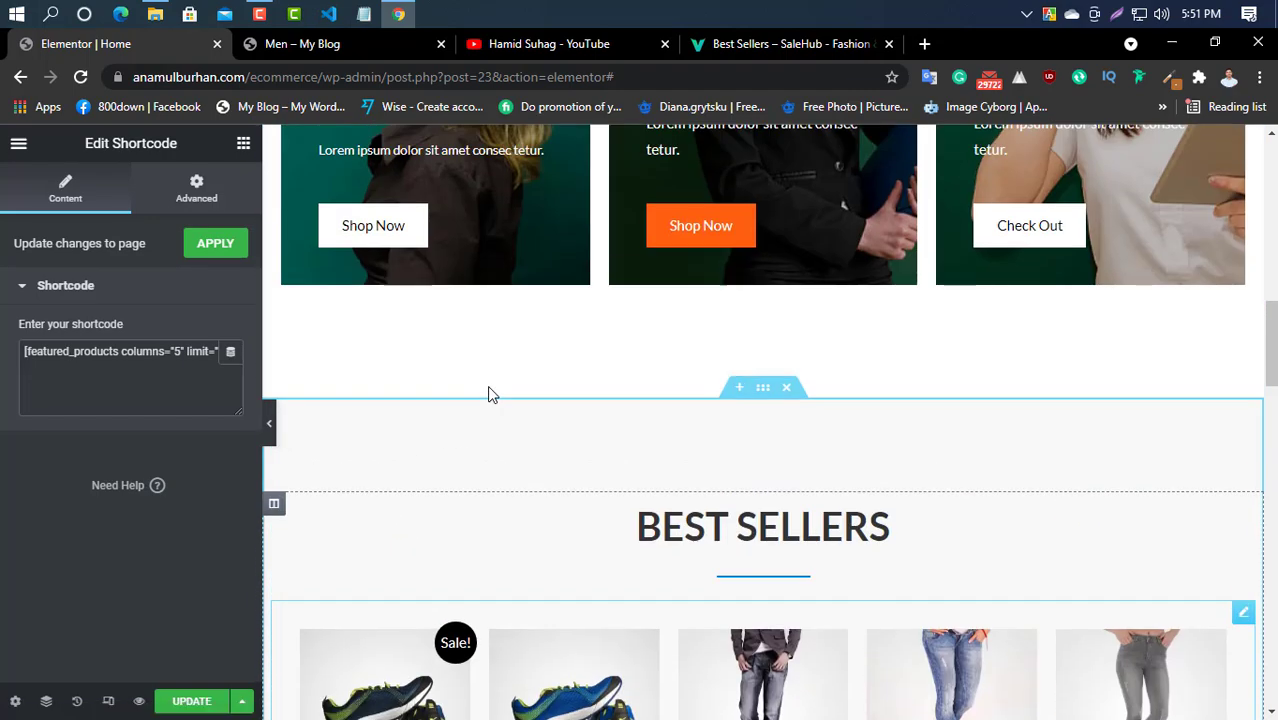
{"action": "scroll", "coordinate": [489, 391], "scroll_direction": "down", "scroll_amount": 4}
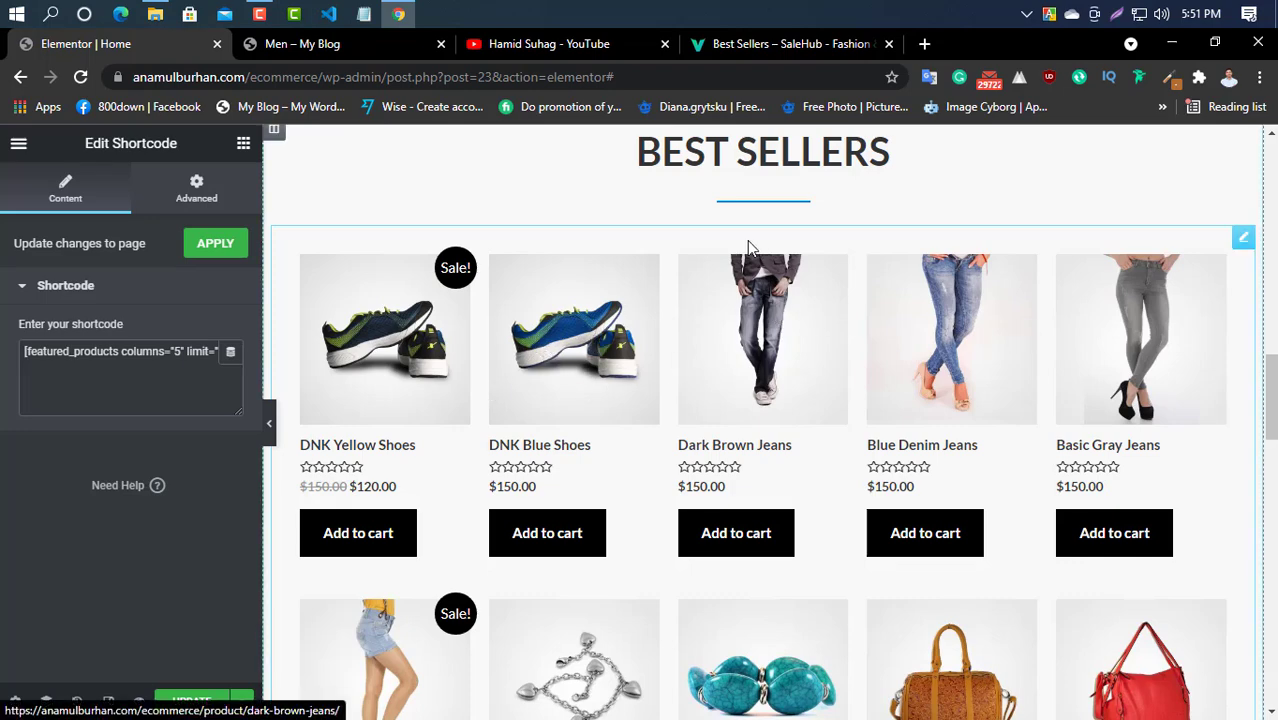
{"action": "scroll", "coordinate": [637, 295], "scroll_direction": "up", "scroll_amount": 2}
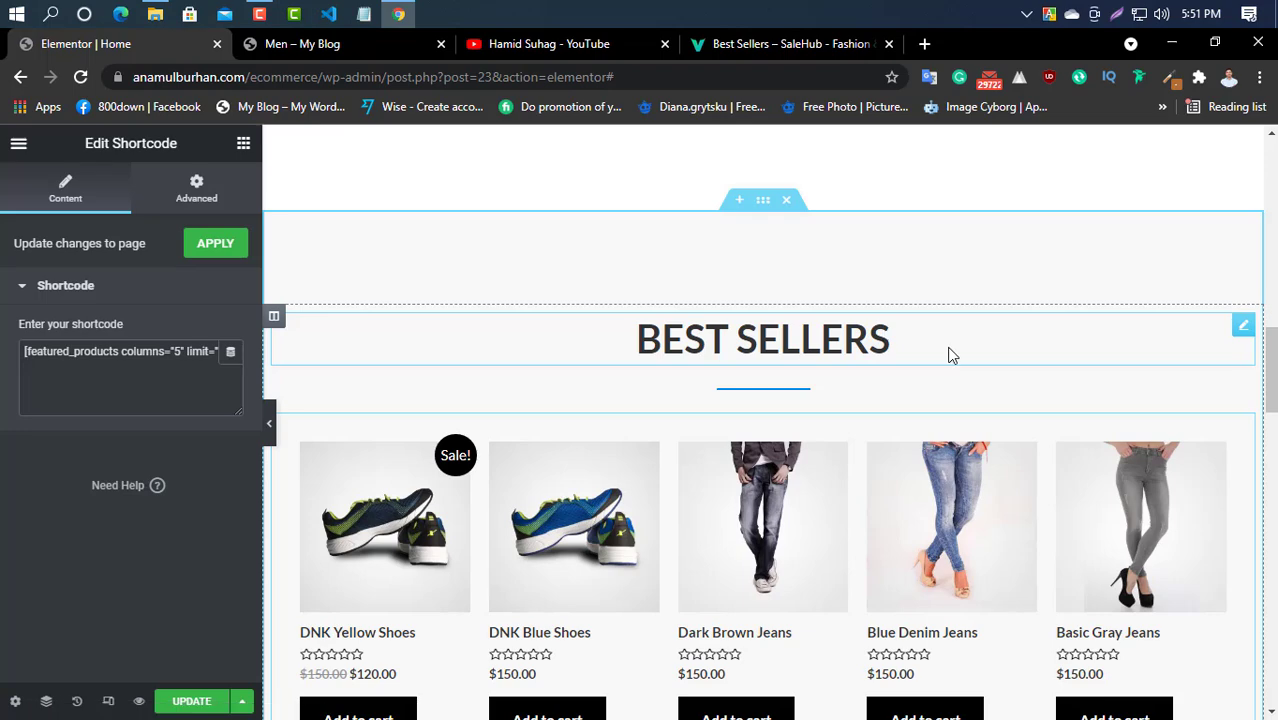
{"action": "scroll", "coordinate": [900, 350], "scroll_direction": "down", "scroll_amount": 2}
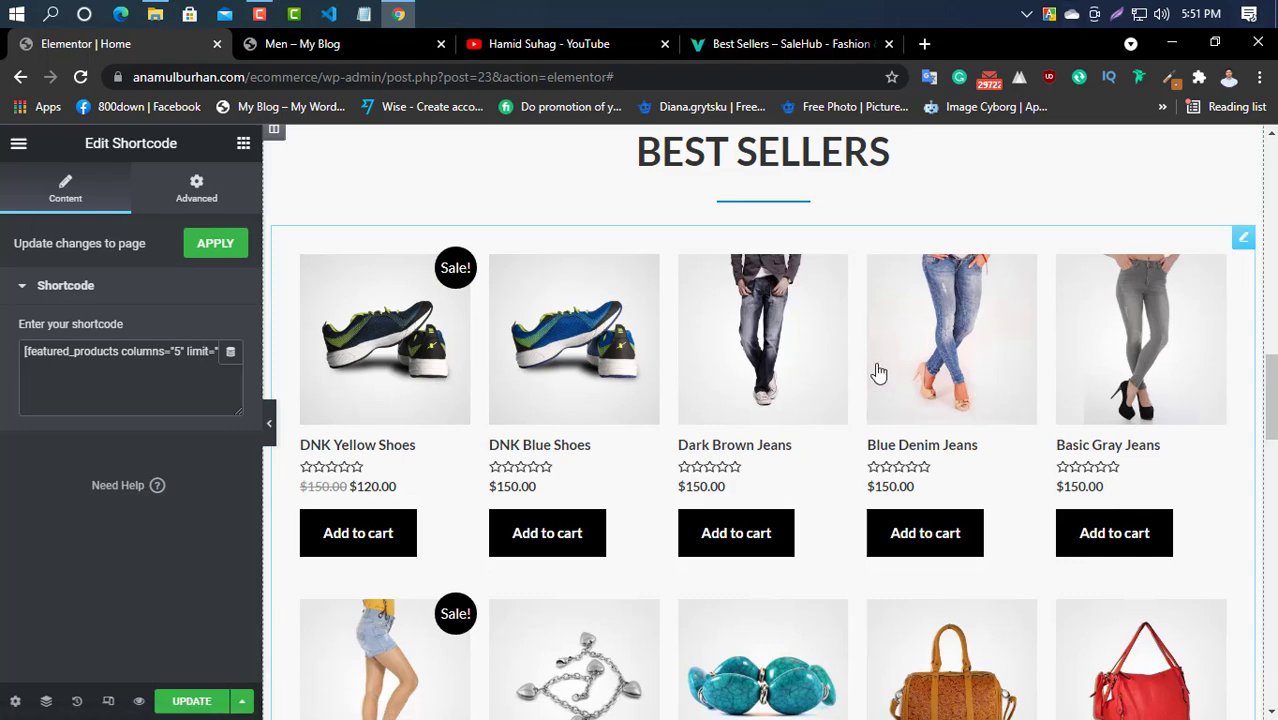
{"action": "scroll", "coordinate": [405, 362], "scroll_direction": "down", "scroll_amount": 4}
{"action": "scroll", "coordinate": [826, 369], "scroll_direction": "down", "scroll_amount": 4}
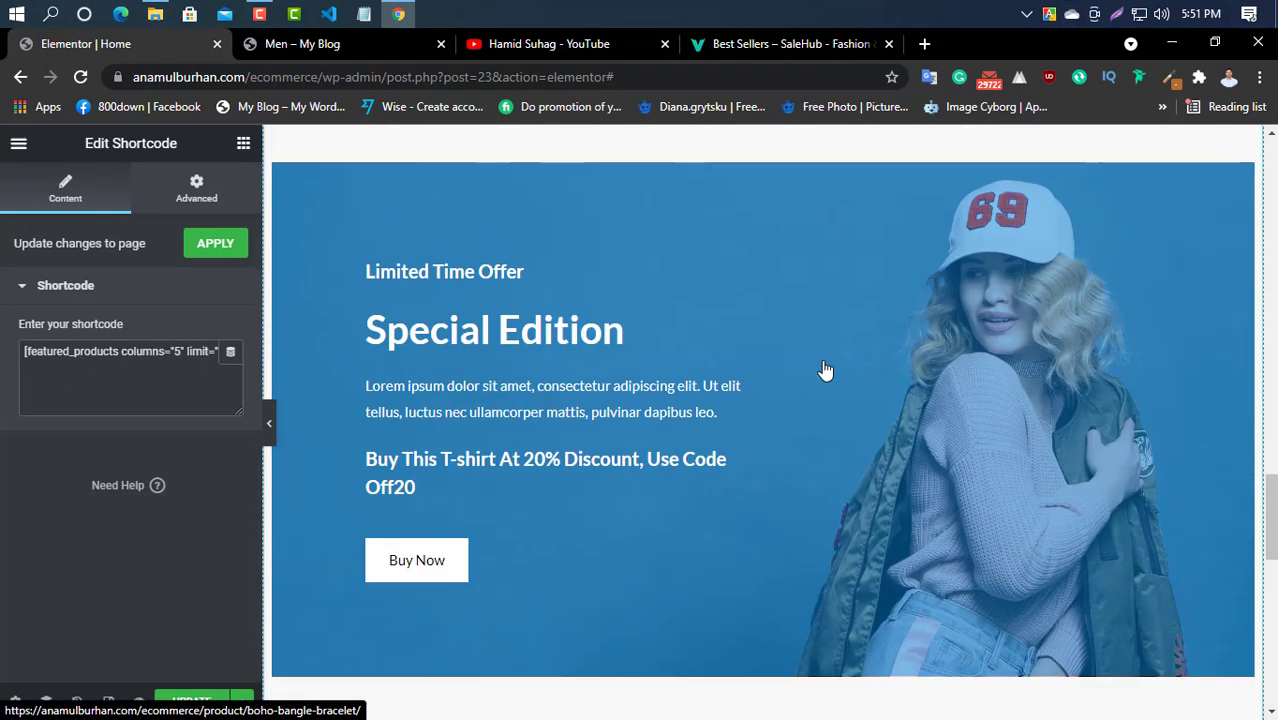
{"action": "scroll", "coordinate": [643, 292], "scroll_direction": "up", "scroll_amount": 4}
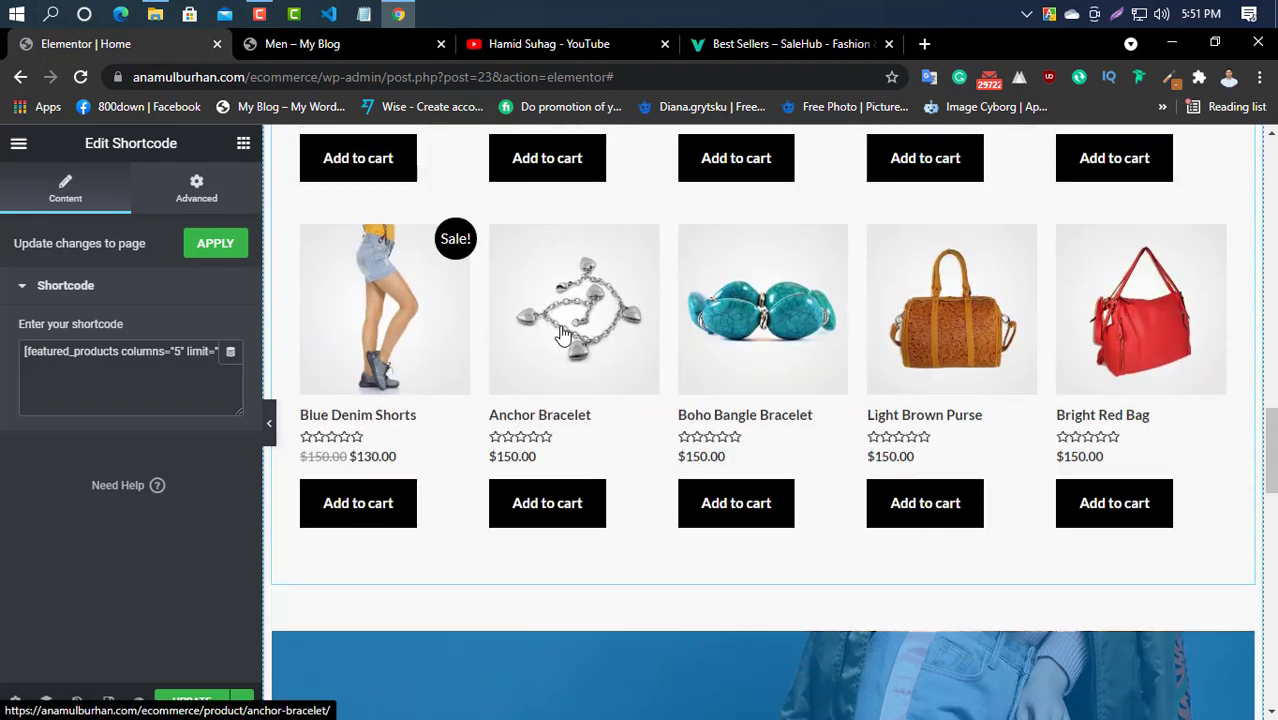
{"action": "scroll", "coordinate": [688, 343], "scroll_direction": "down", "scroll_amount": 2}
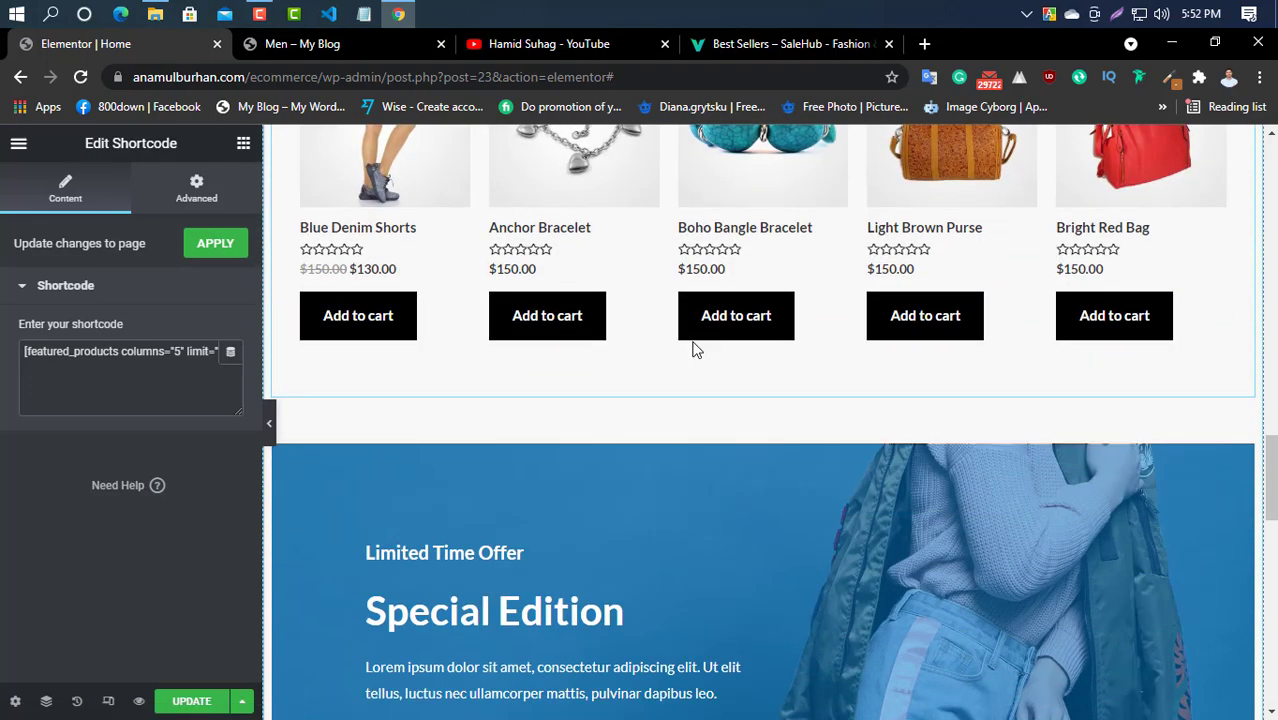
{"action": "scroll", "coordinate": [697, 349], "scroll_direction": "up", "scroll_amount": 4}
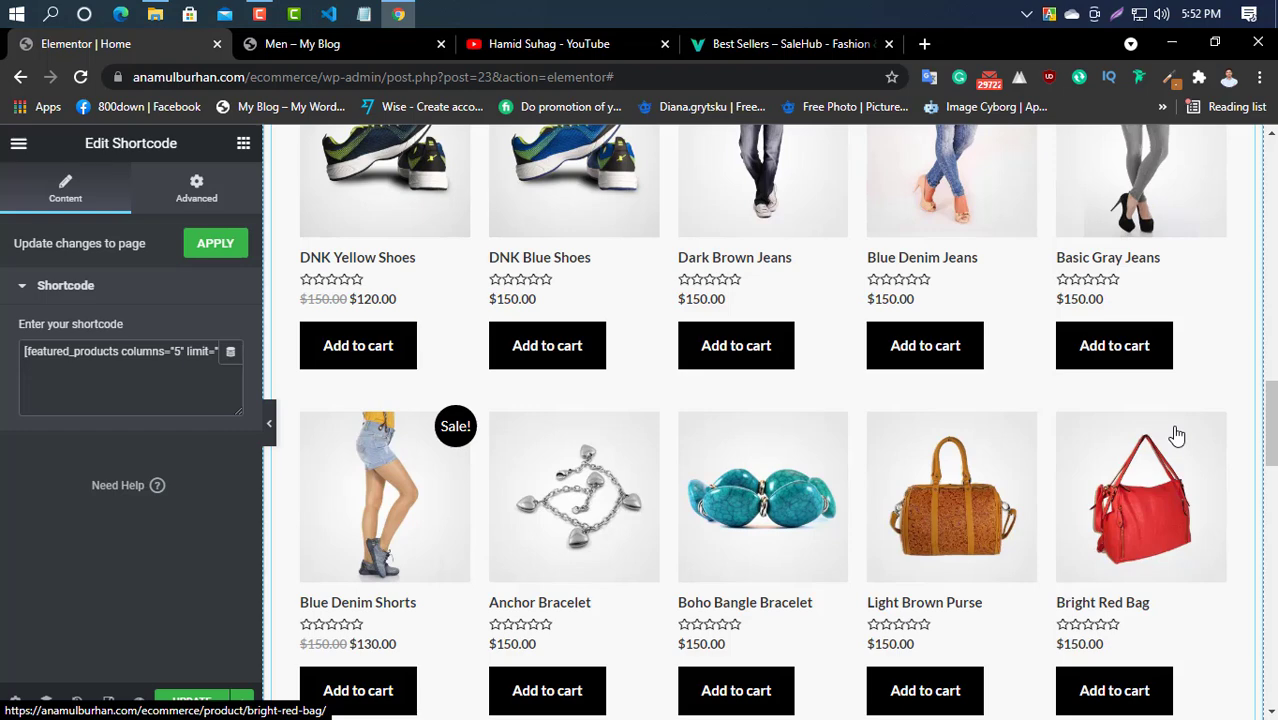
{"action": "scroll", "coordinate": [725, 439], "scroll_direction": "down", "scroll_amount": 4}
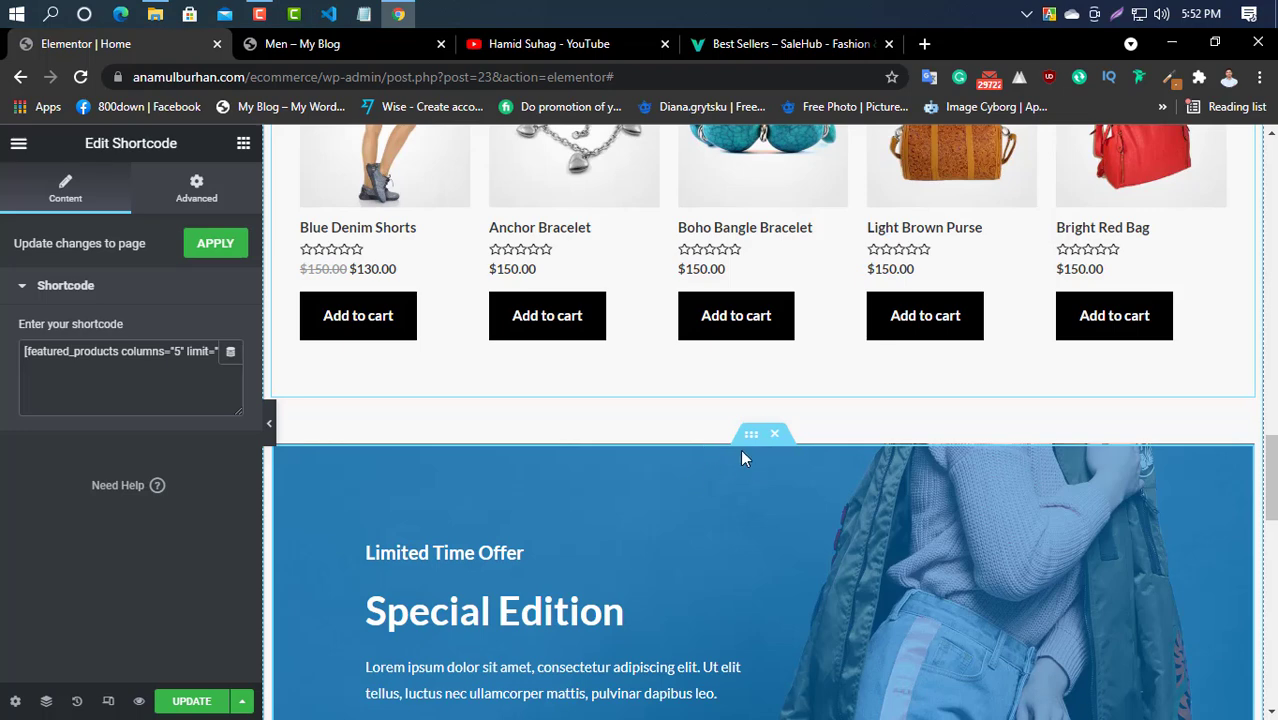
Upload pexels-the-lazy-artist-gallery-999267.jpg from the New project folder and set it as the Special Edition inner section's background image.
{"action": "left_click", "coordinate": [751, 437]}
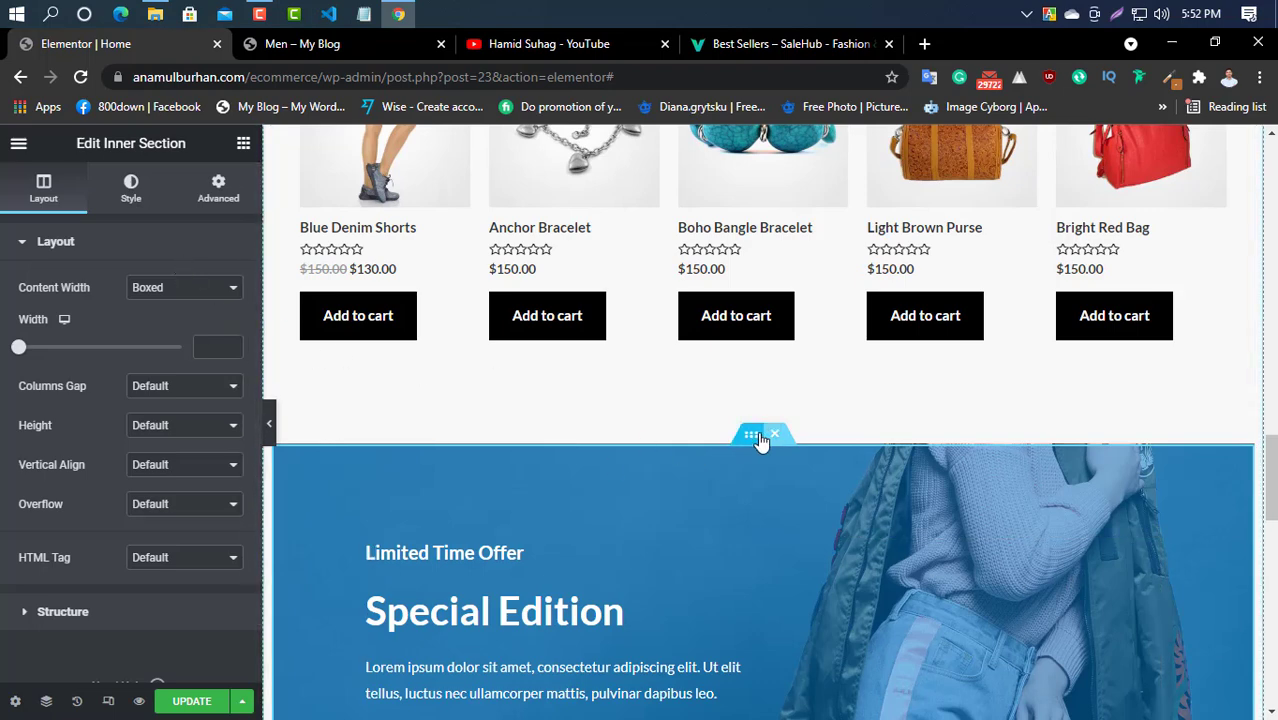
{"action": "left_click", "coordinate": [132, 196]}
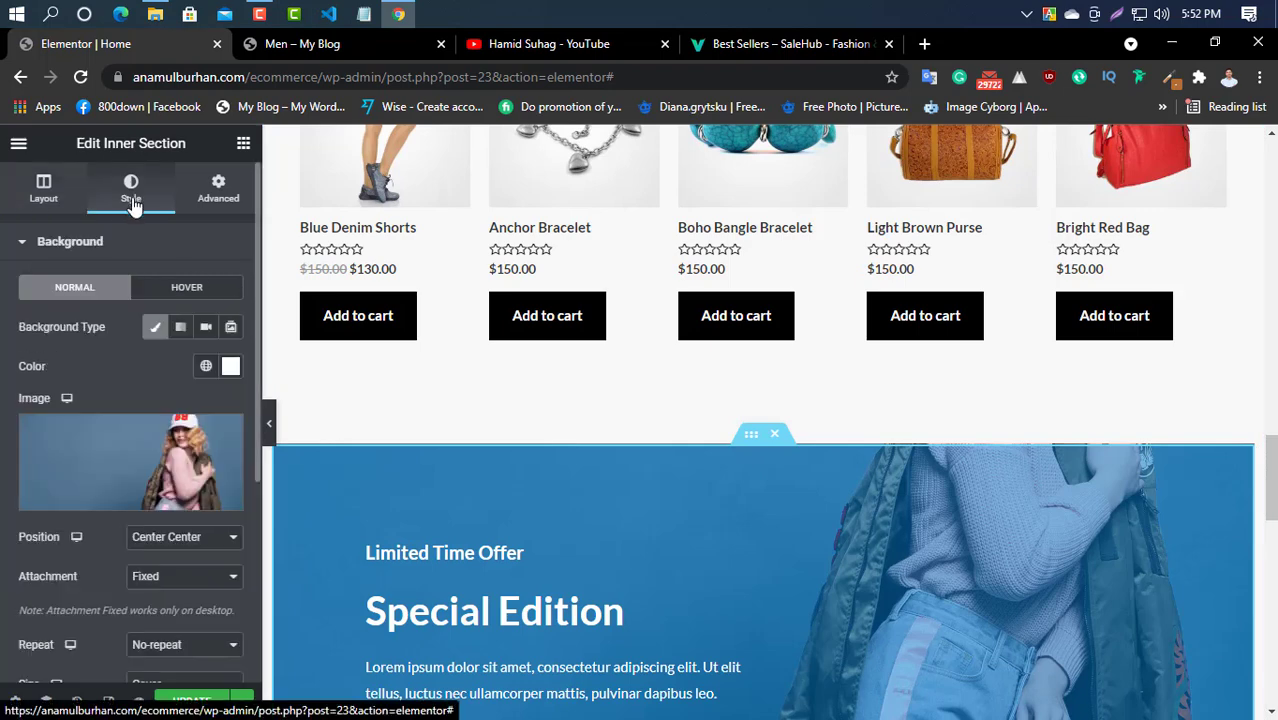
{"action": "left_click", "coordinate": [150, 470]}
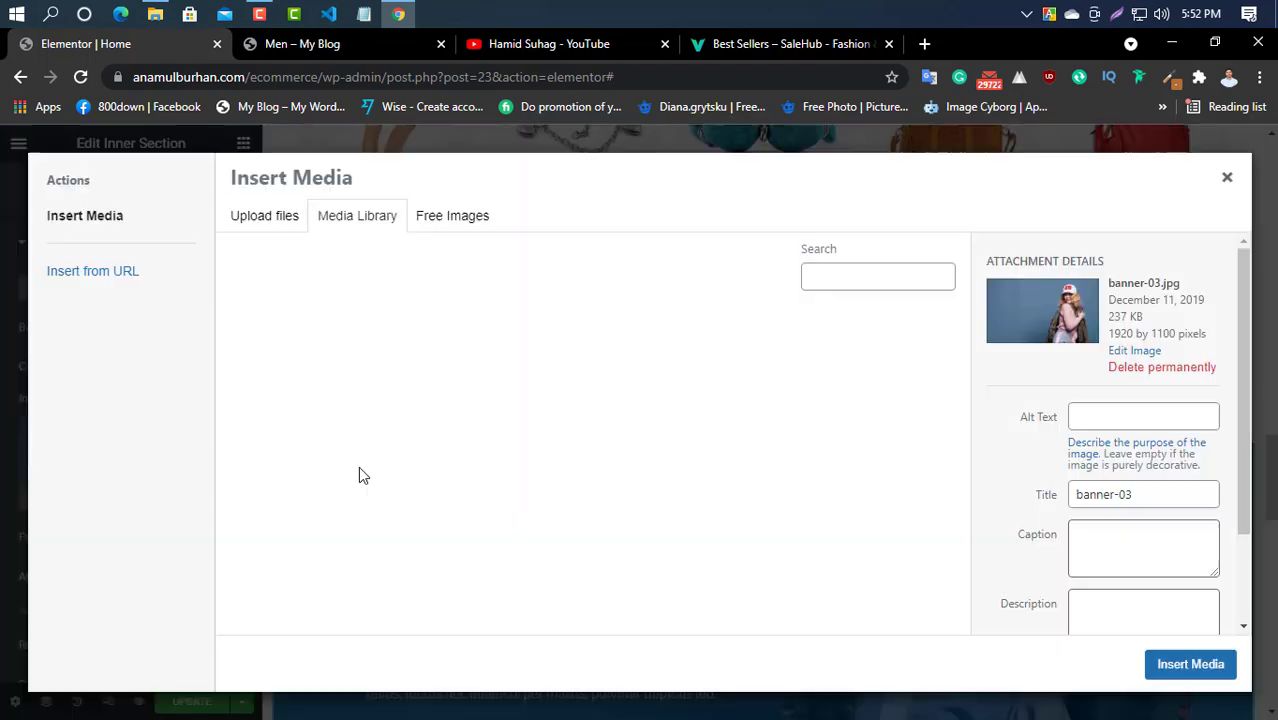
{"action": "left_click", "coordinate": [287, 218]}
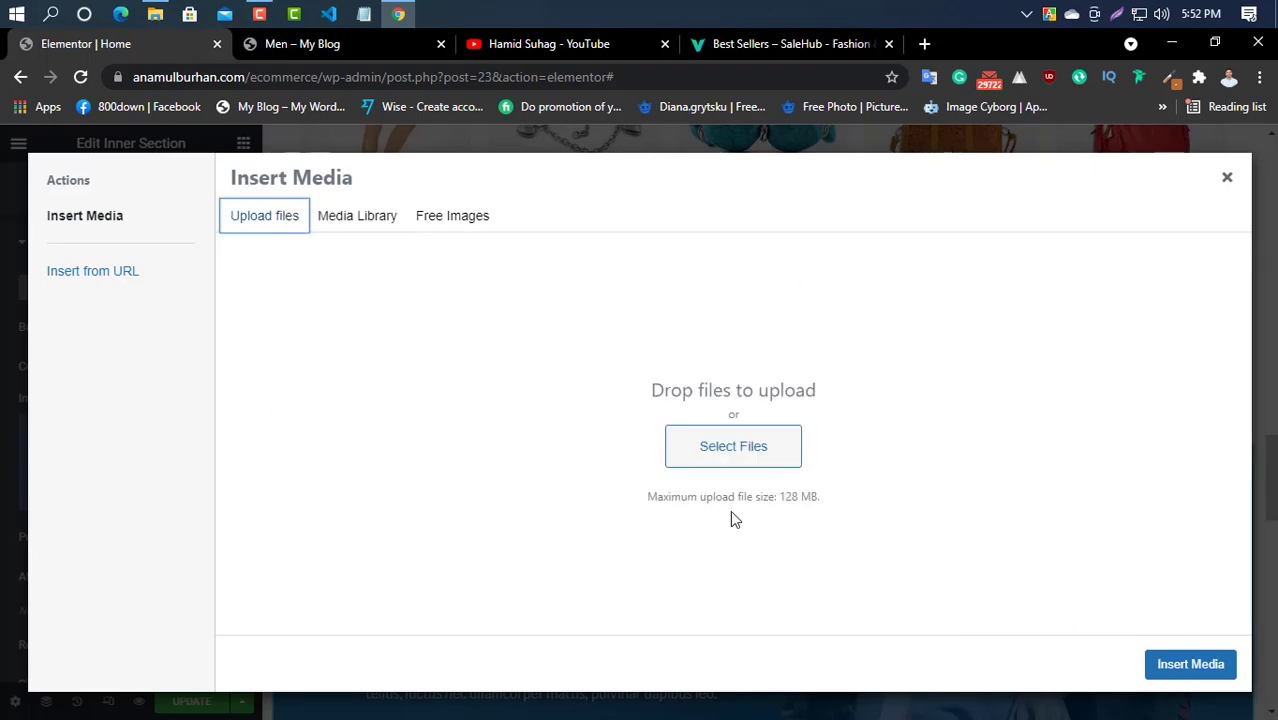
{"action": "left_click", "coordinate": [747, 445]}
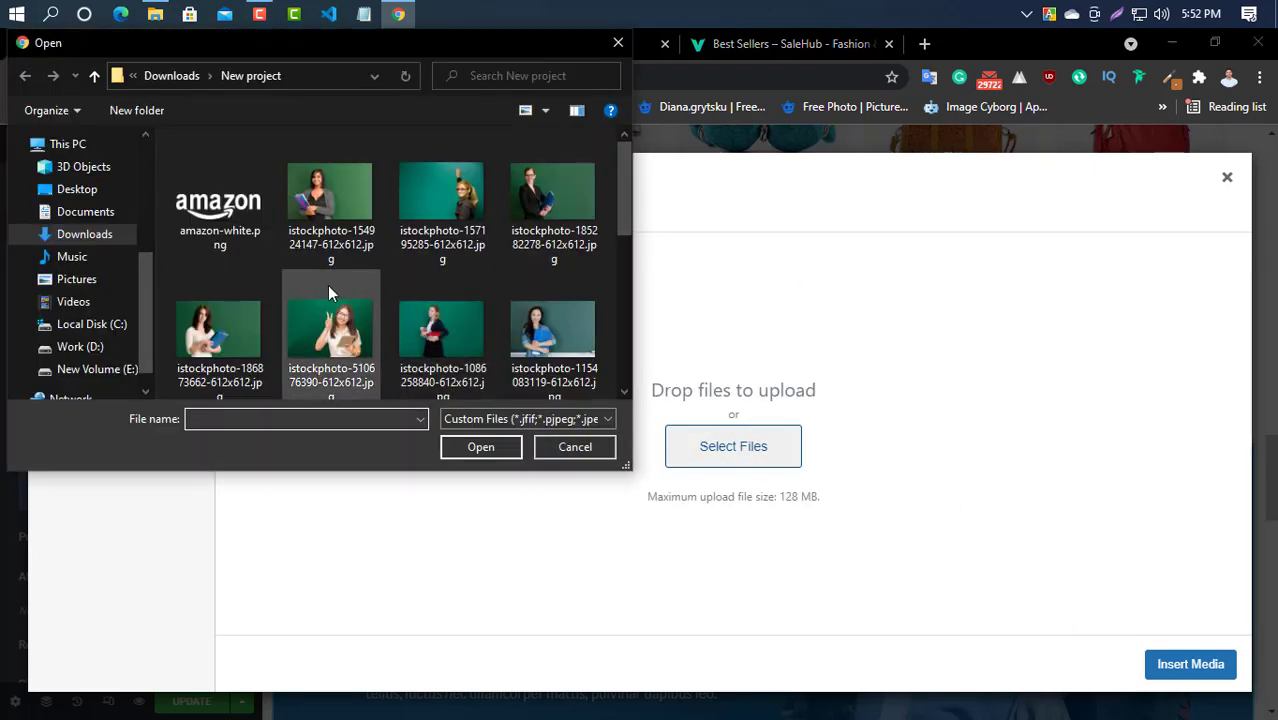
{"action": "scroll", "coordinate": [327, 287], "scroll_direction": "down", "scroll_amount": 6}
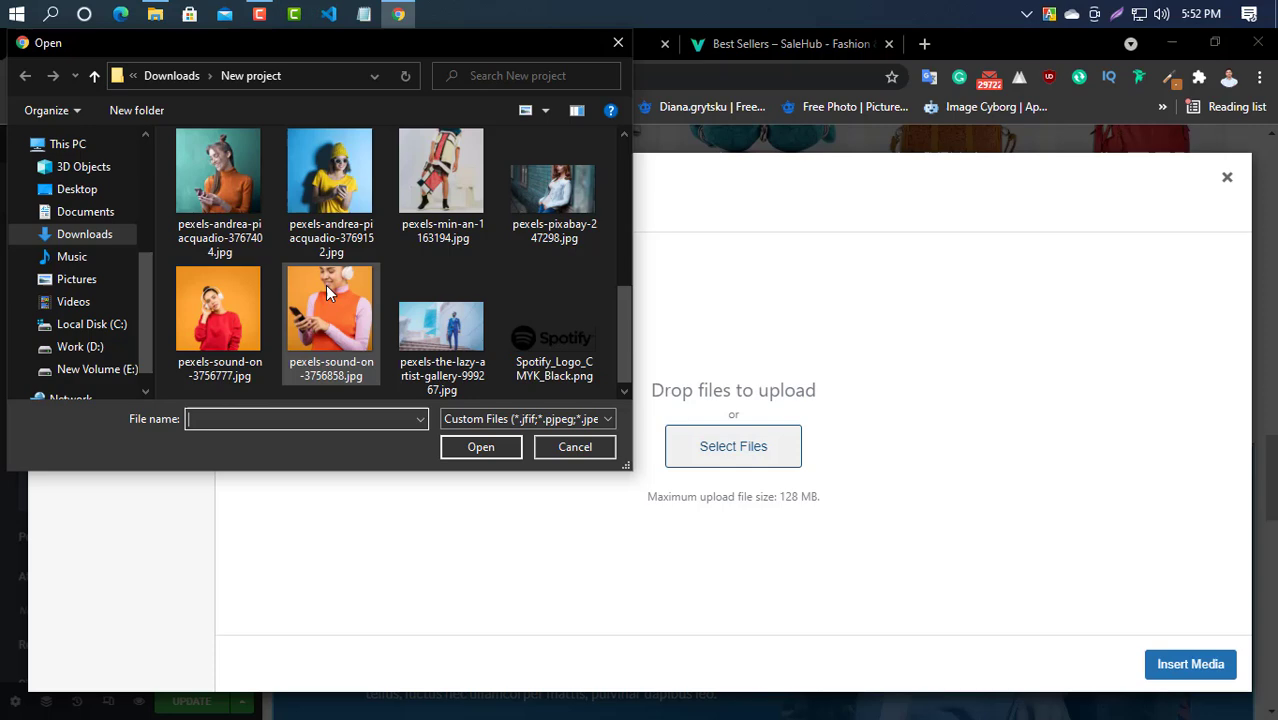
{"action": "left_click", "coordinate": [446, 338]}
{"action": "left_click", "coordinate": [479, 448]}
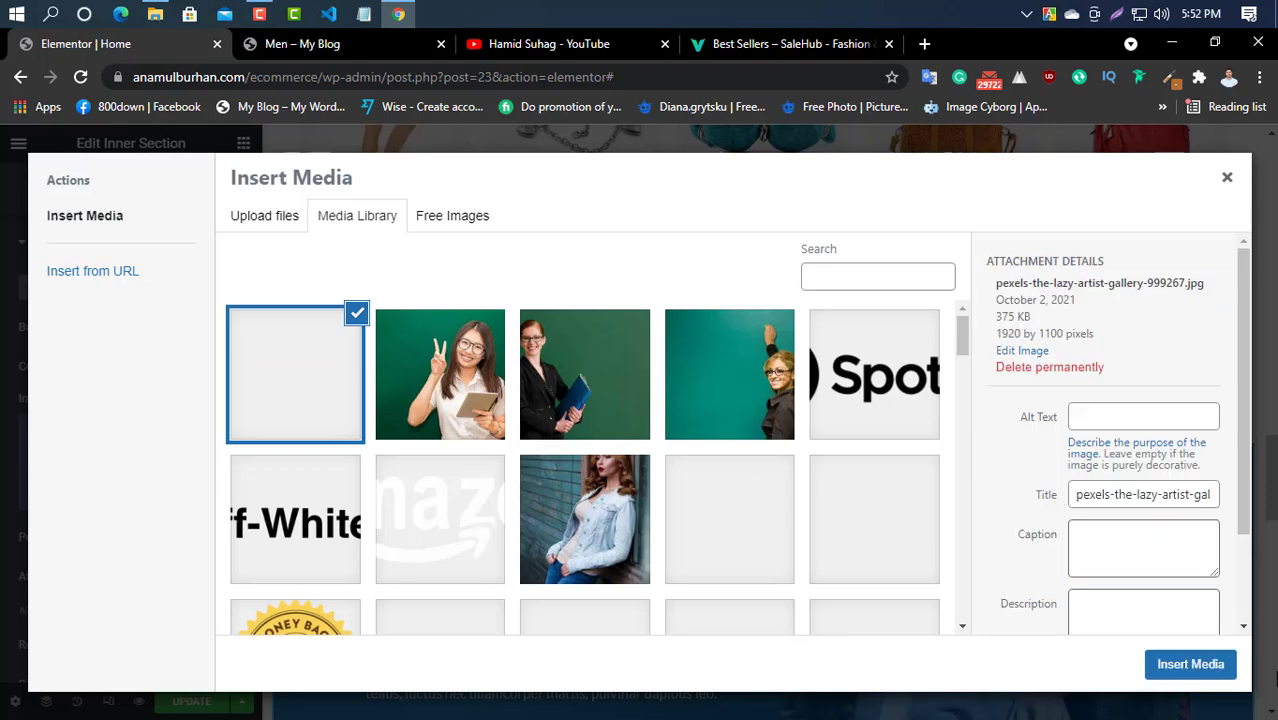
{"action": "left_click", "coordinate": [1190, 664]}
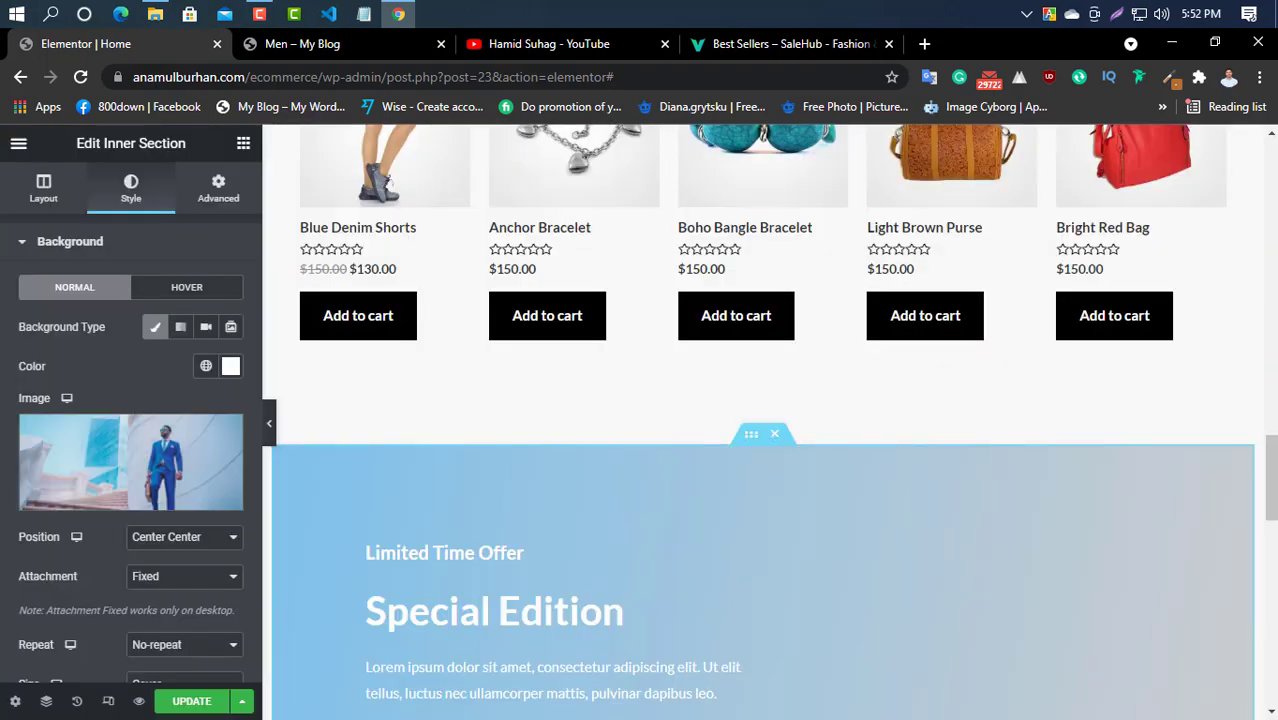
Examine the Special Edition banner with its background image, including its Limited Time Offer and Special Edition headings.
{"action": "scroll", "coordinate": [795, 522], "scroll_direction": "down", "scroll_amount": 4}
{"action": "scroll", "coordinate": [820, 517], "scroll_direction": "up", "scroll_amount": 2}
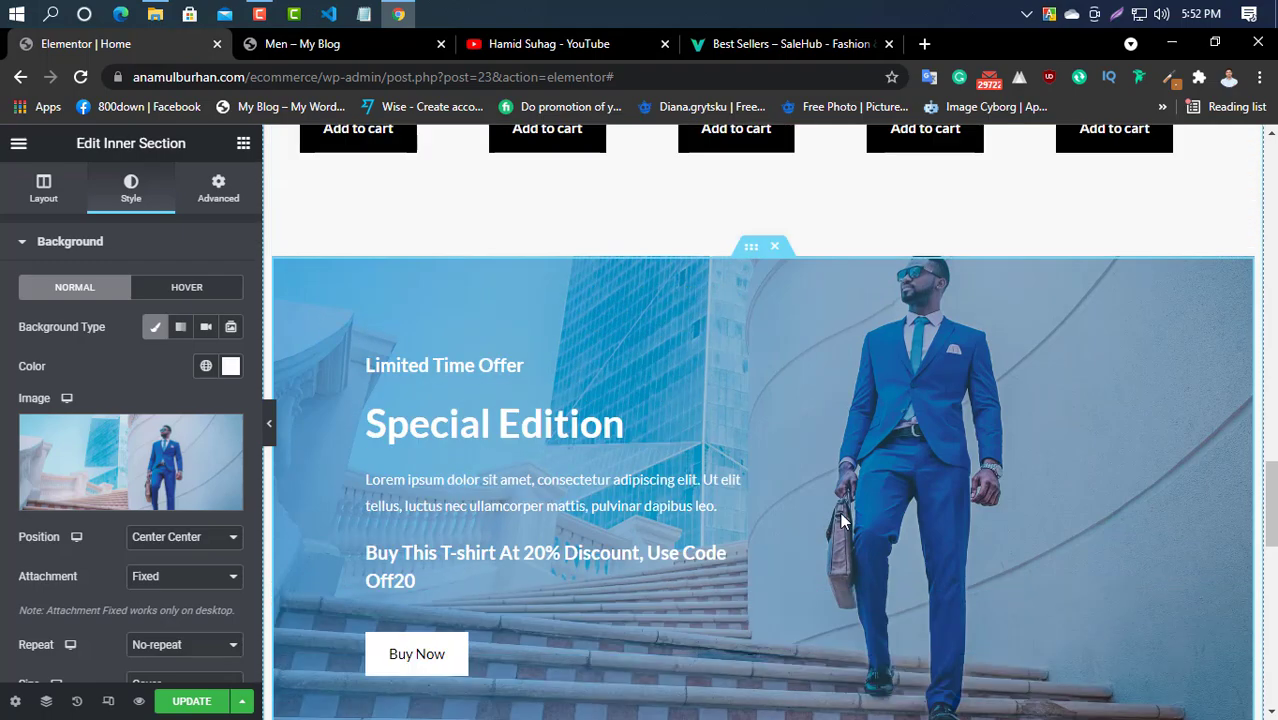
{"action": "scroll", "coordinate": [840, 512], "scroll_direction": "down", "scroll_amount": 3}
{"action": "scroll", "coordinate": [847, 501], "scroll_direction": "up", "scroll_amount": 2}
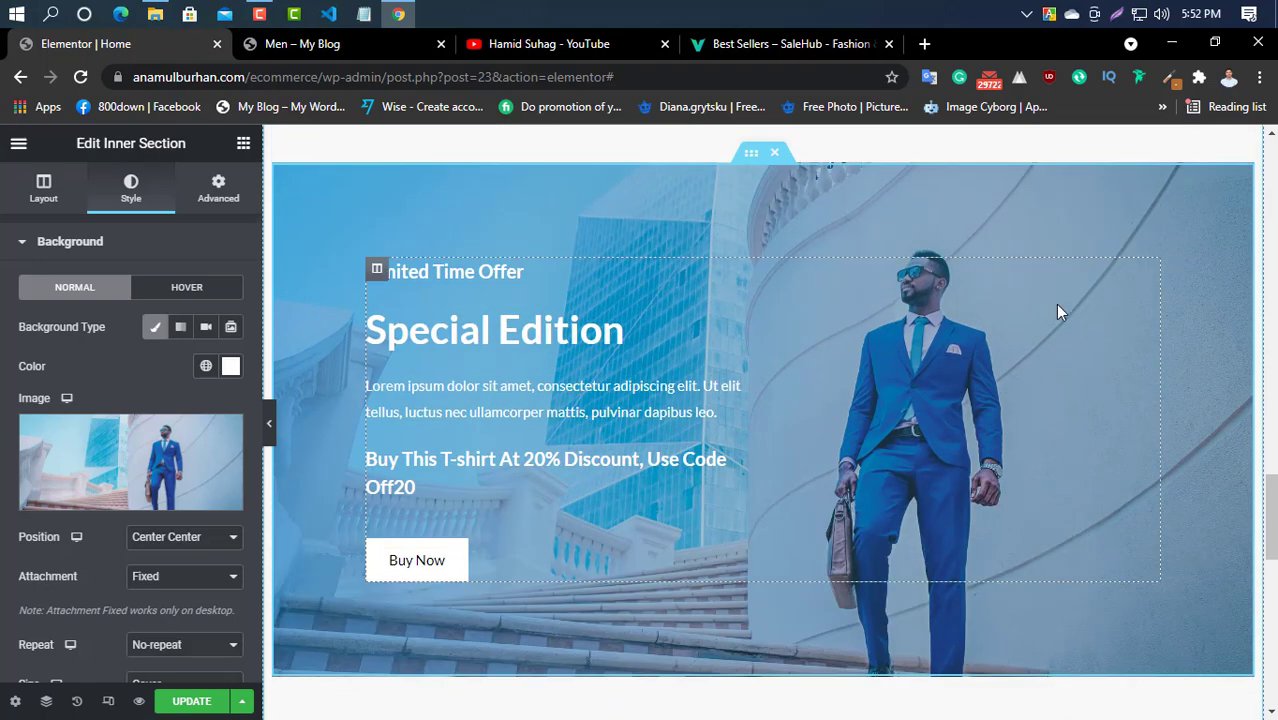
{"action": "scroll", "coordinate": [995, 452], "scroll_direction": "down", "scroll_amount": 3}
{"action": "scroll", "coordinate": [992, 436], "scroll_direction": "up", "scroll_amount": 2}
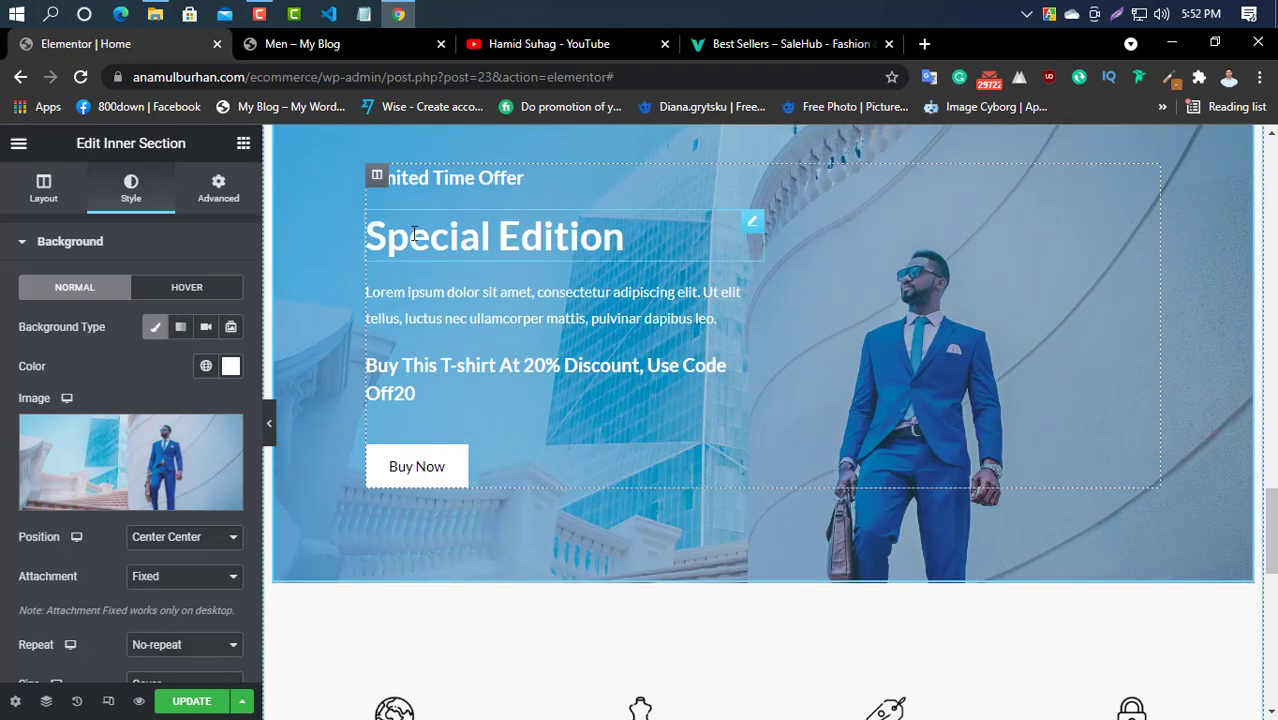
{"action": "left_click", "coordinate": [473, 179]}
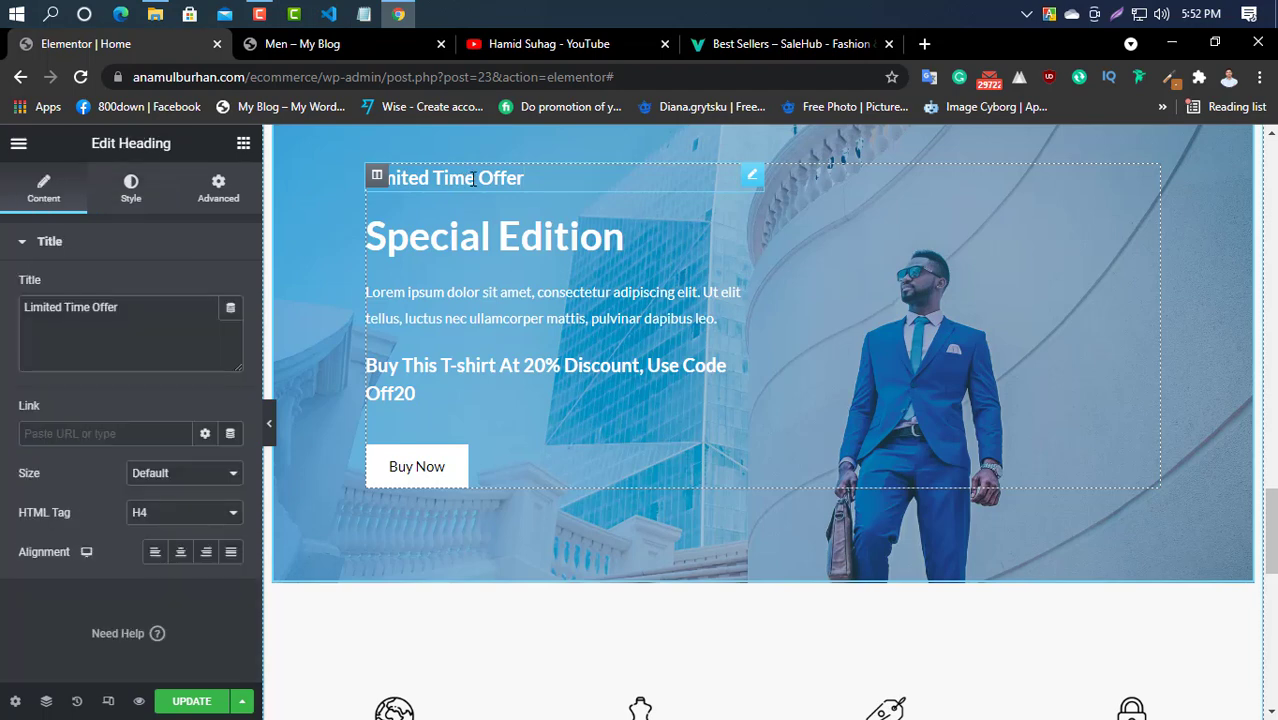
{"action": "left_click", "coordinate": [575, 231]}
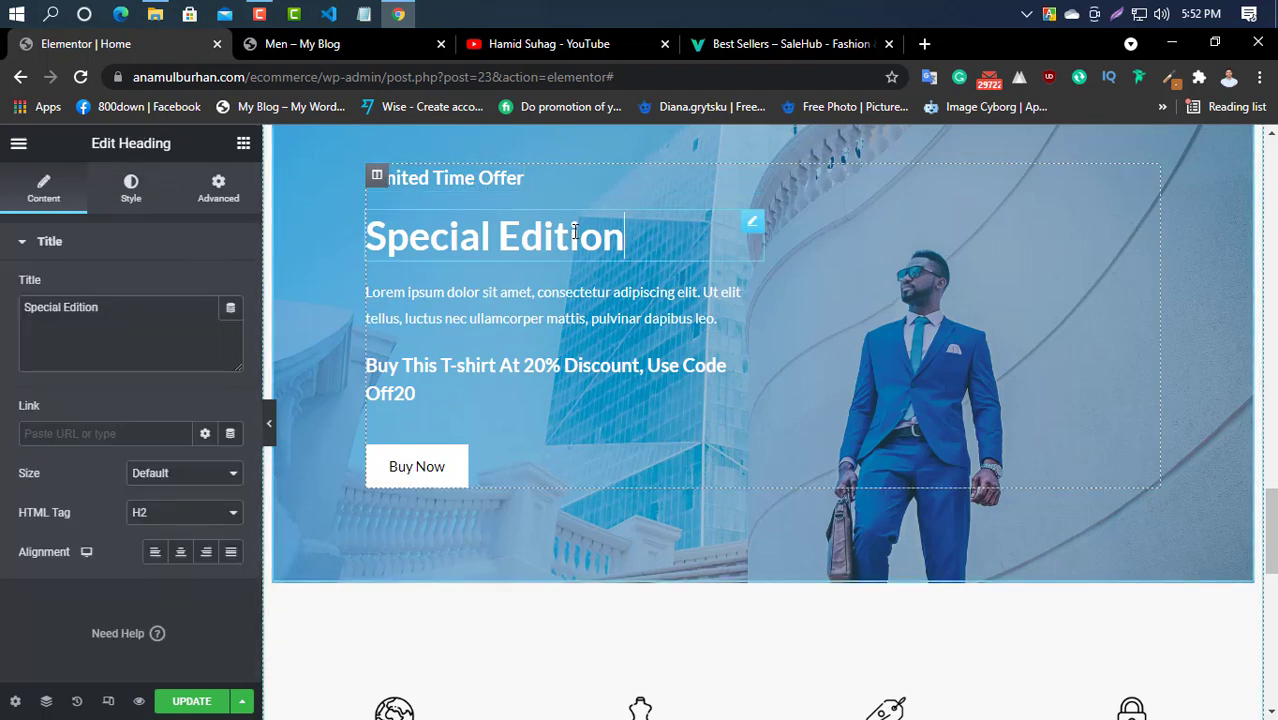
Replace the Worldwide Shipping image box's globe icon with the Money Back Risk Free 30 Day Guarantee badge from the media library.
{"action": "left_click", "coordinate": [566, 313]}
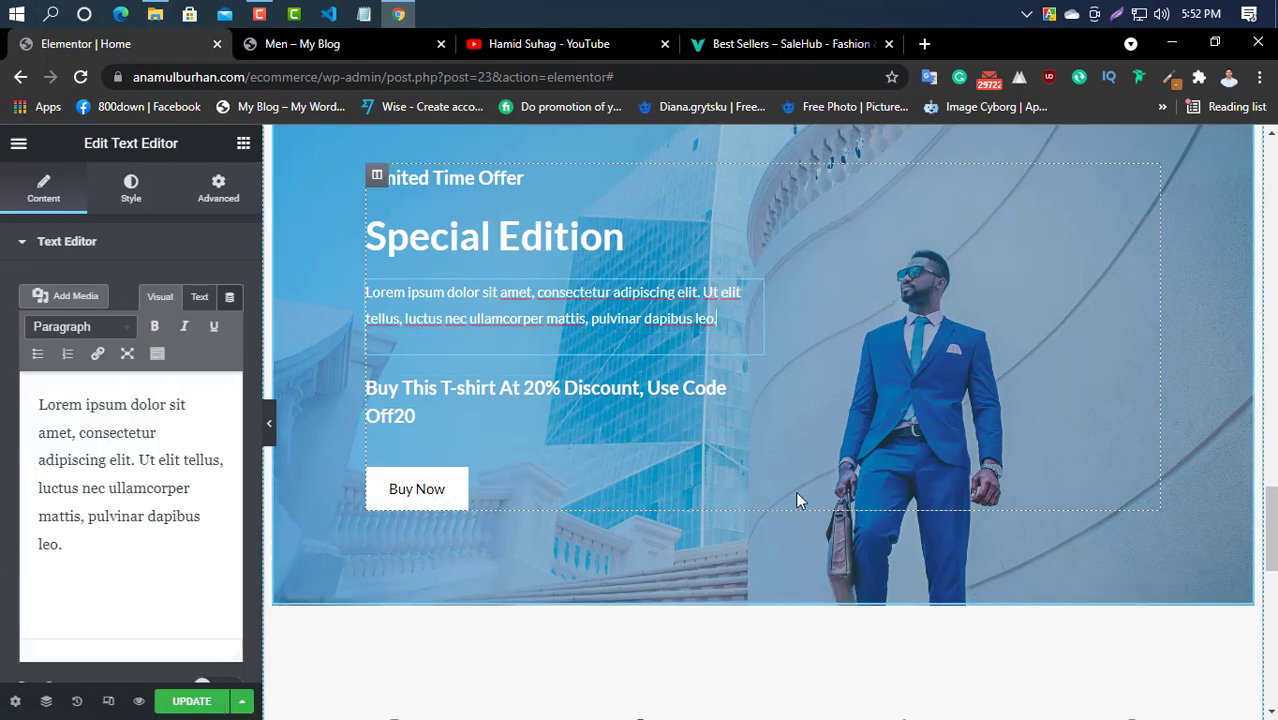
{"action": "scroll", "coordinate": [797, 500], "scroll_direction": "down", "scroll_amount": 4}
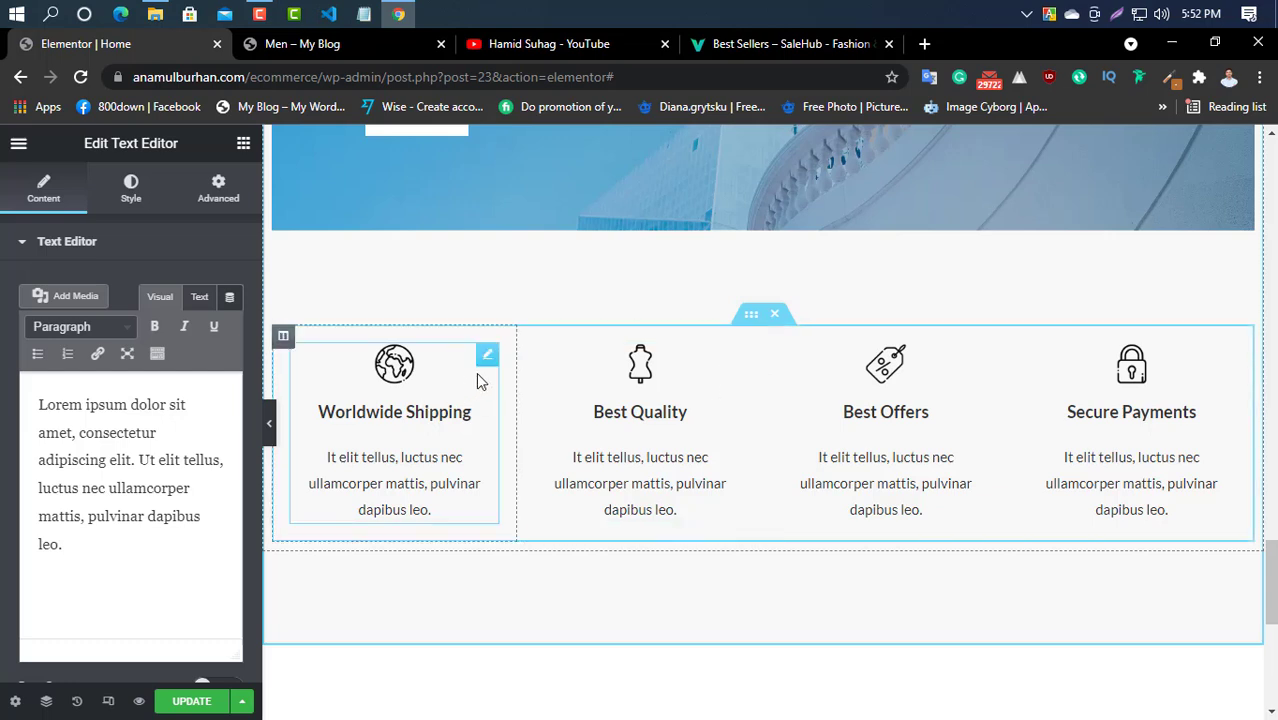
{"action": "left_click", "coordinate": [487, 360]}
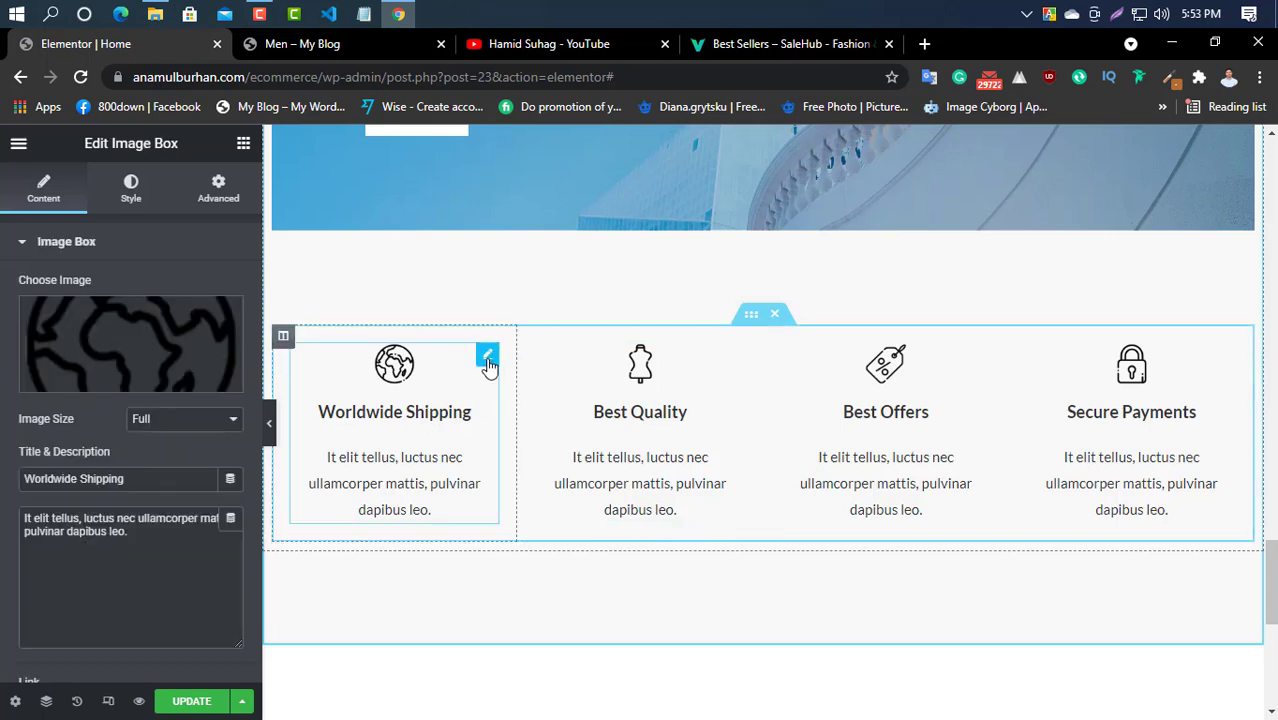
{"action": "scroll", "coordinate": [502, 394], "scroll_direction": "down", "scroll_amount": 1}
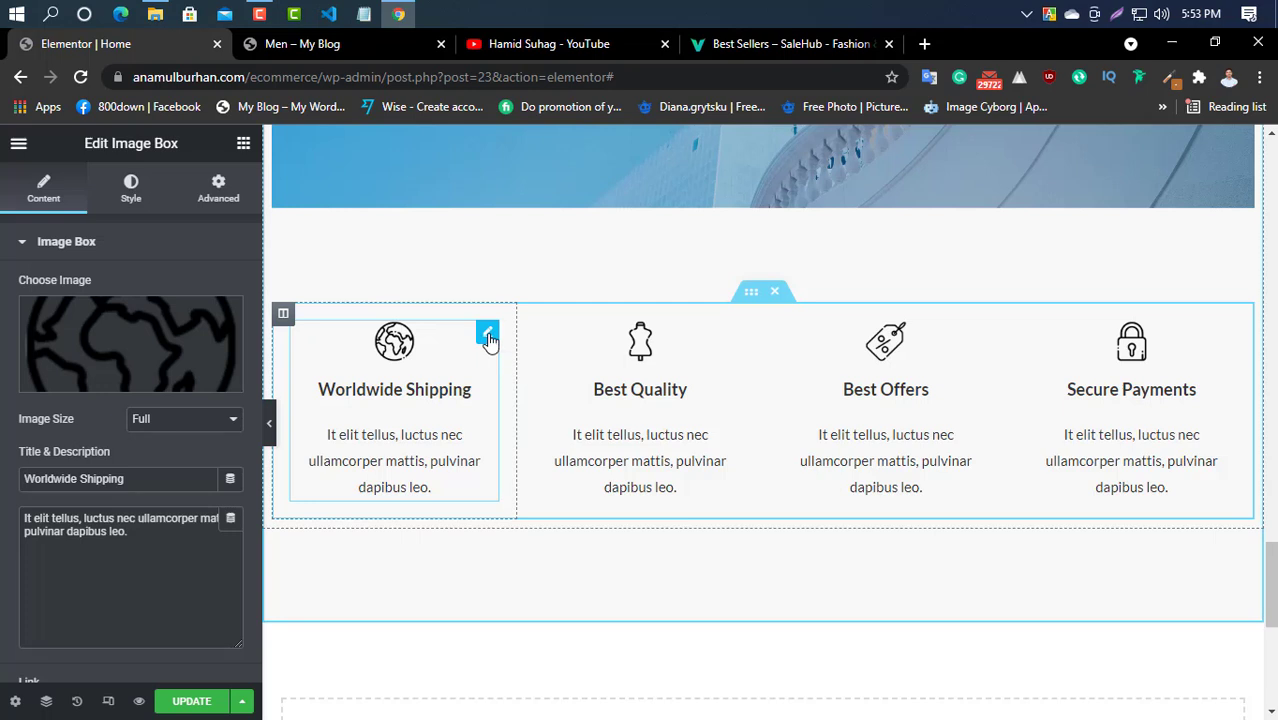
{"action": "mouse_move", "coordinate": [138, 350]}
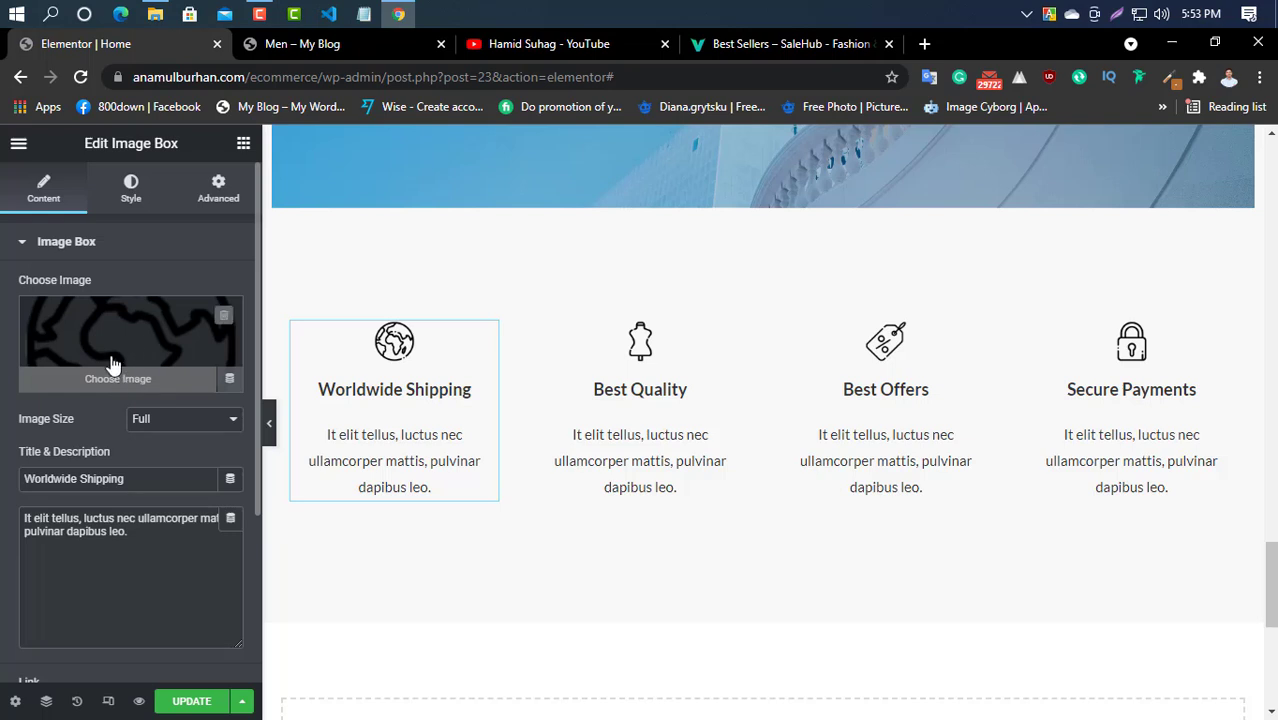
{"action": "left_click", "coordinate": [129, 357]}
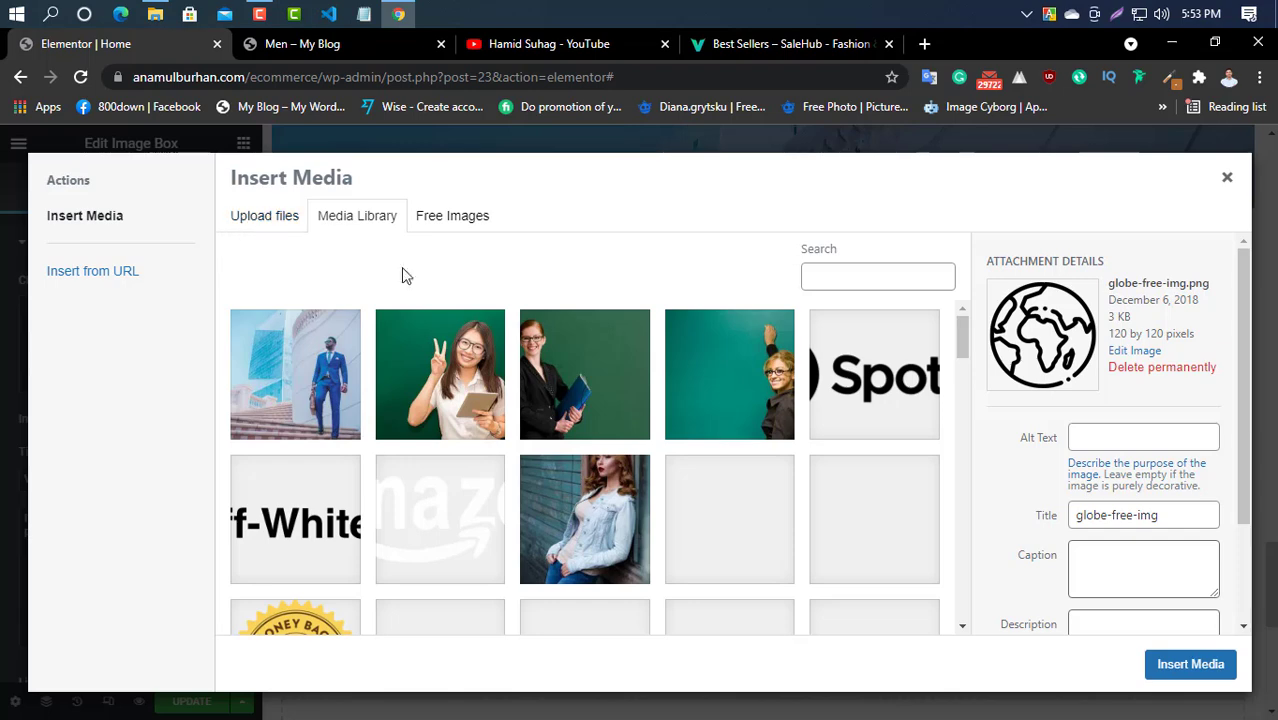
{"action": "scroll", "coordinate": [528, 428], "scroll_direction": "down", "scroll_amount": 5}
{"action": "scroll", "coordinate": [522, 439], "scroll_direction": "up", "scroll_amount": 3}
{"action": "scroll", "coordinate": [365, 379], "scroll_direction": "down", "scroll_amount": 1}
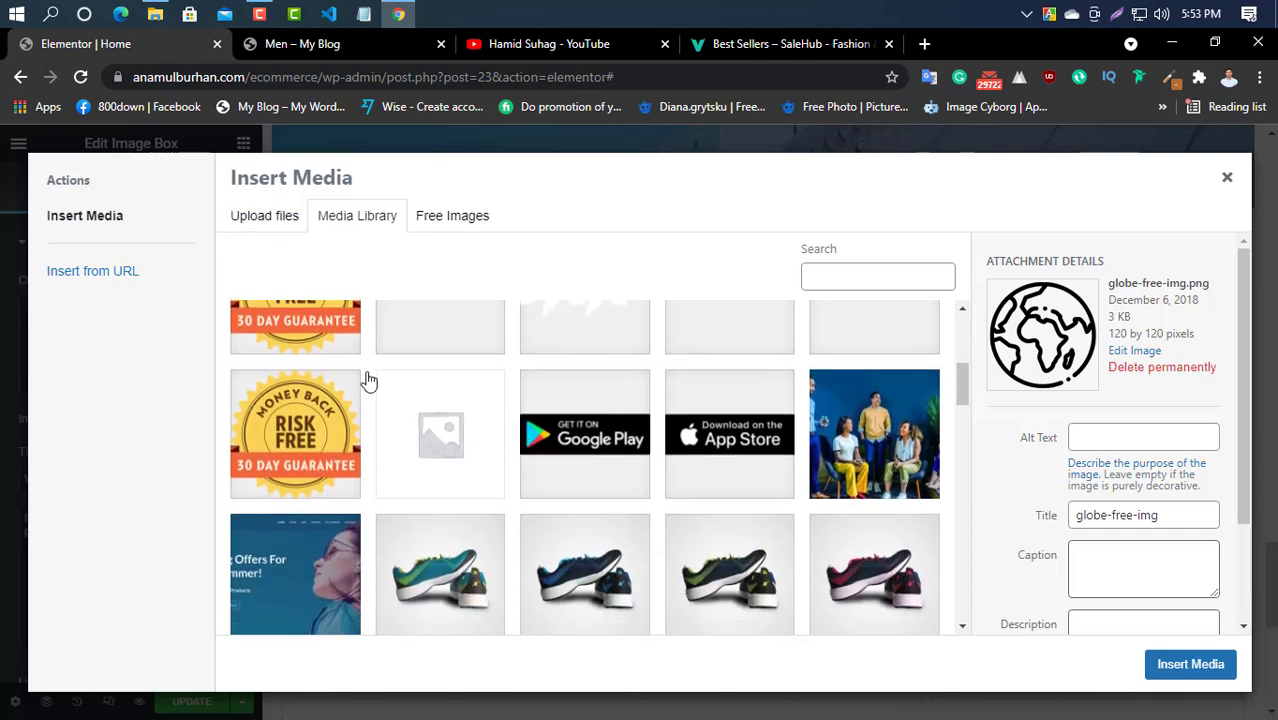
{"action": "left_click", "coordinate": [322, 337]}
{"action": "left_click", "coordinate": [1190, 668]}
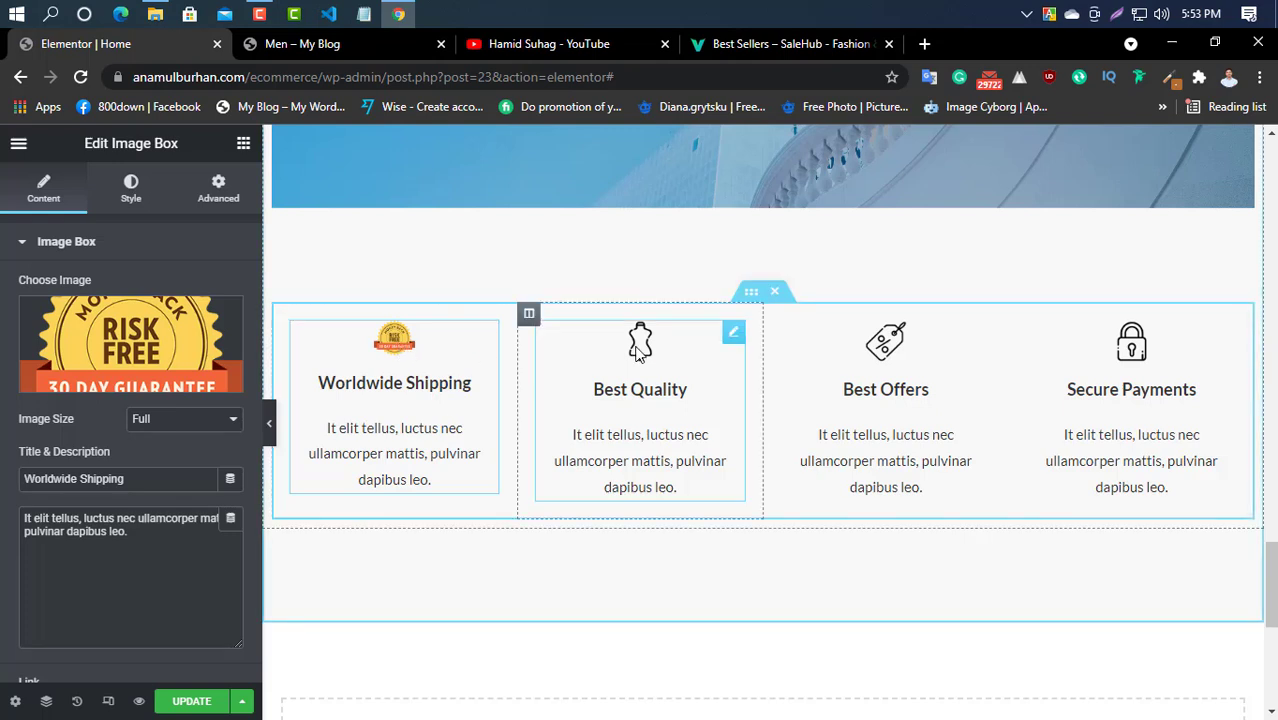
Replace the Best Quality image box's icon with team2-free-img.png from the media library.
{"action": "left_click", "coordinate": [177, 359]}
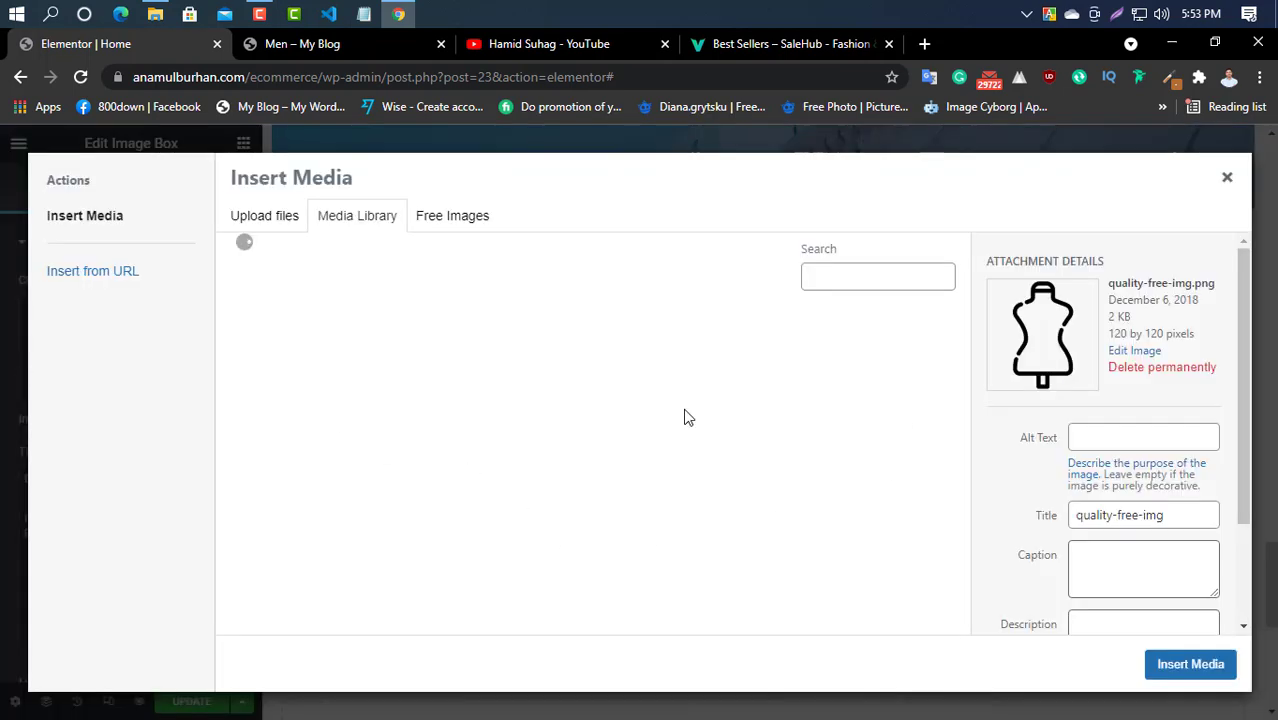
{"action": "scroll", "coordinate": [648, 515], "scroll_direction": "down", "scroll_amount": 10}
{"action": "scroll", "coordinate": [648, 515], "scroll_direction": "down", "scroll_amount": 15}
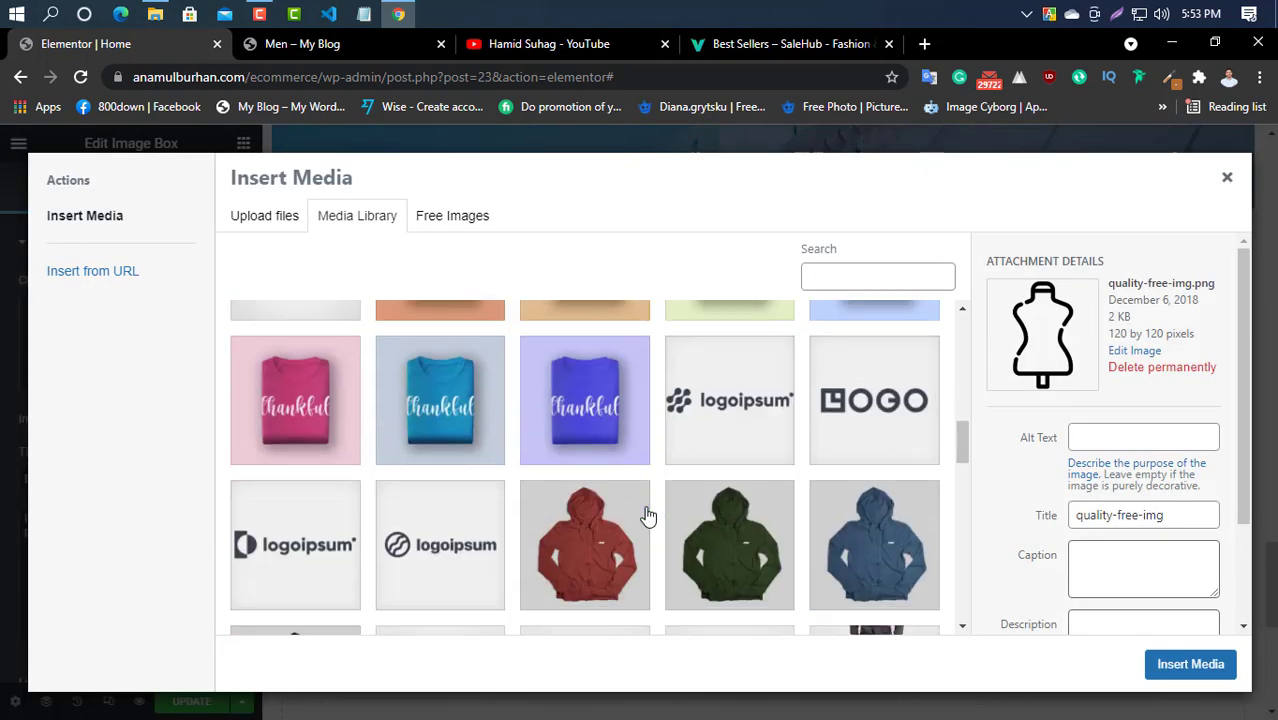
{"action": "scroll", "coordinate": [648, 515], "scroll_direction": "down", "scroll_amount": 4}
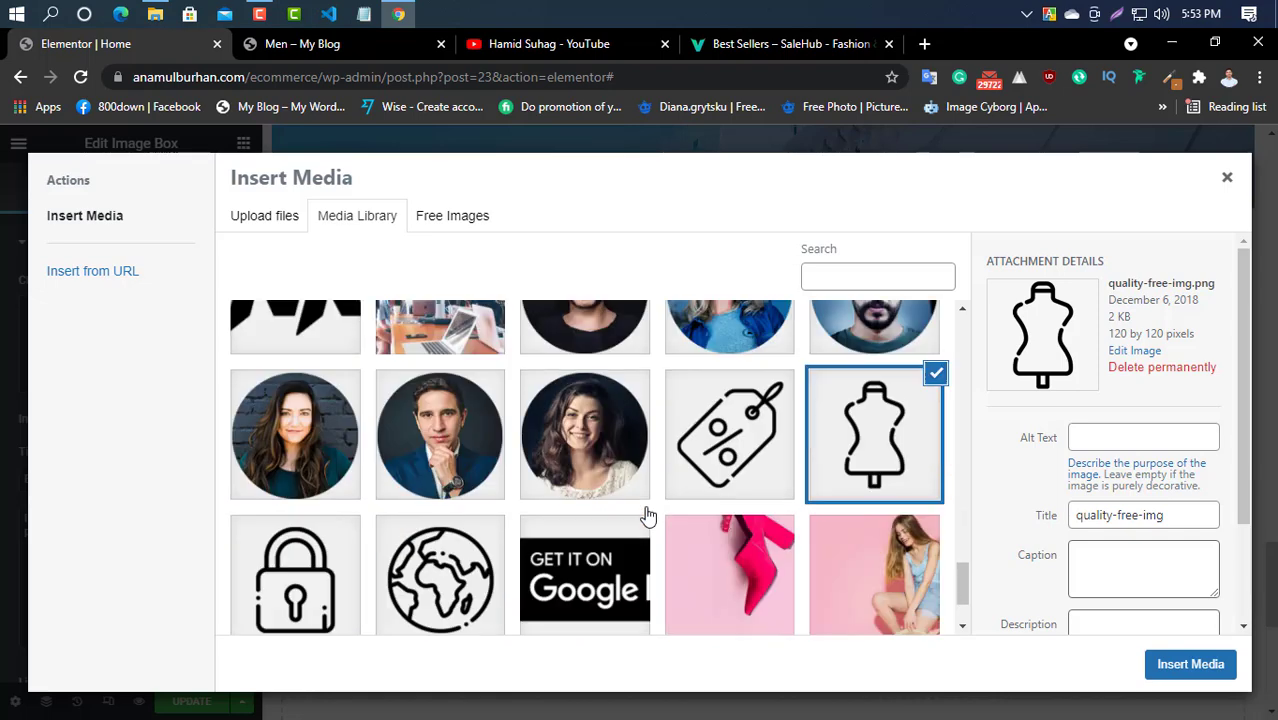
{"action": "scroll", "coordinate": [648, 515], "scroll_direction": "down", "scroll_amount": 2}
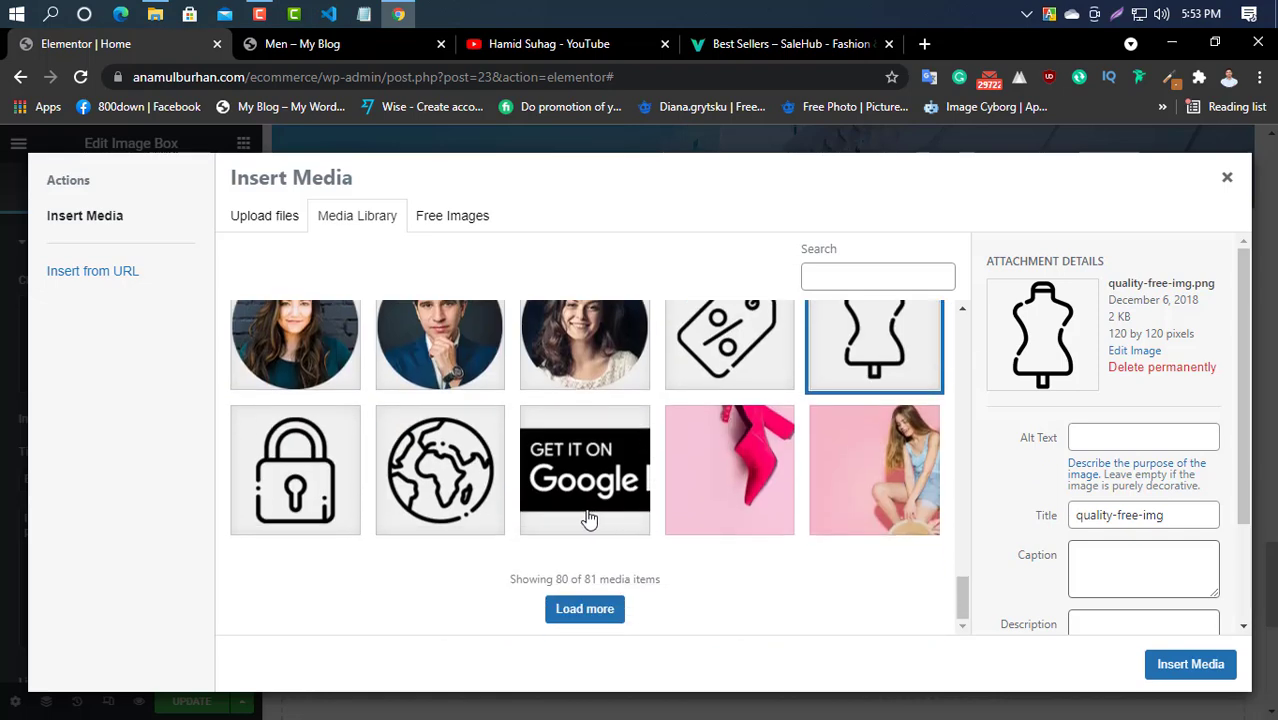
{"action": "scroll", "coordinate": [500, 520], "scroll_direction": "up", "scroll_amount": 4}
{"action": "left_click", "coordinate": [443, 540]}
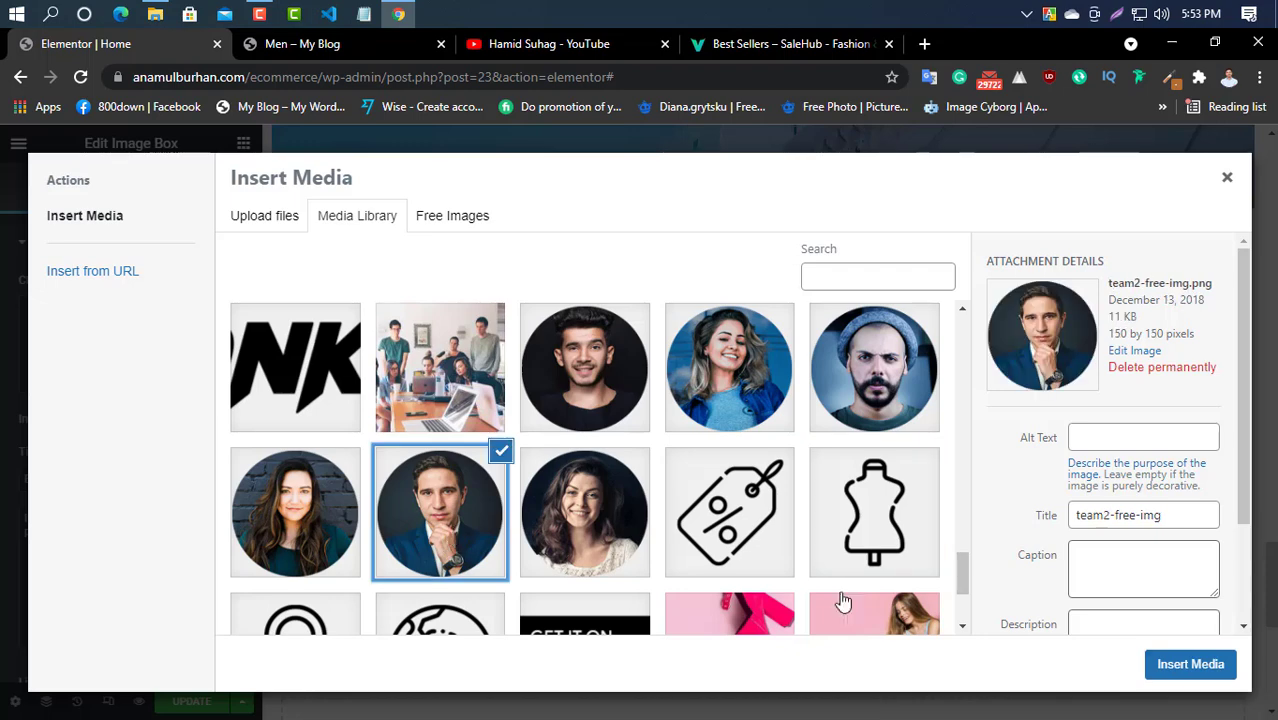
{"action": "left_click", "coordinate": [1210, 665]}
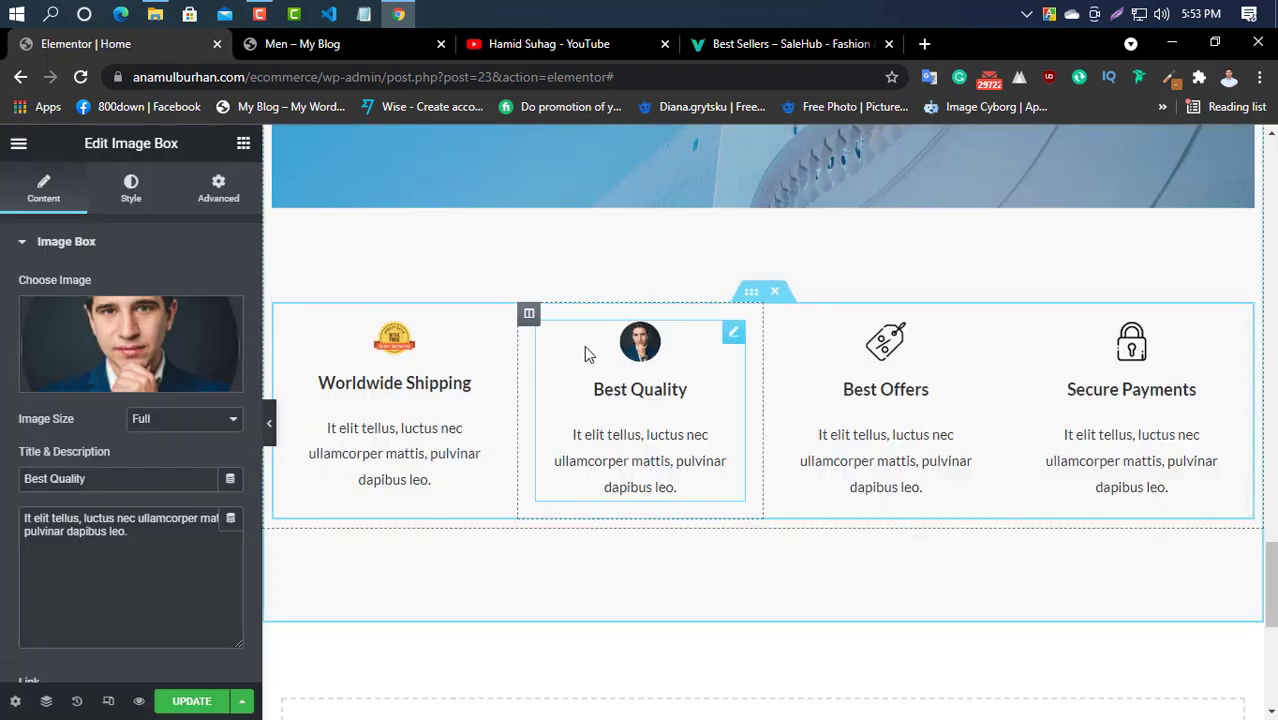
Replace the Best Offers image box's tag icon with team1-free-img.png from the media library.
{"action": "left_click", "coordinate": [979, 332]}
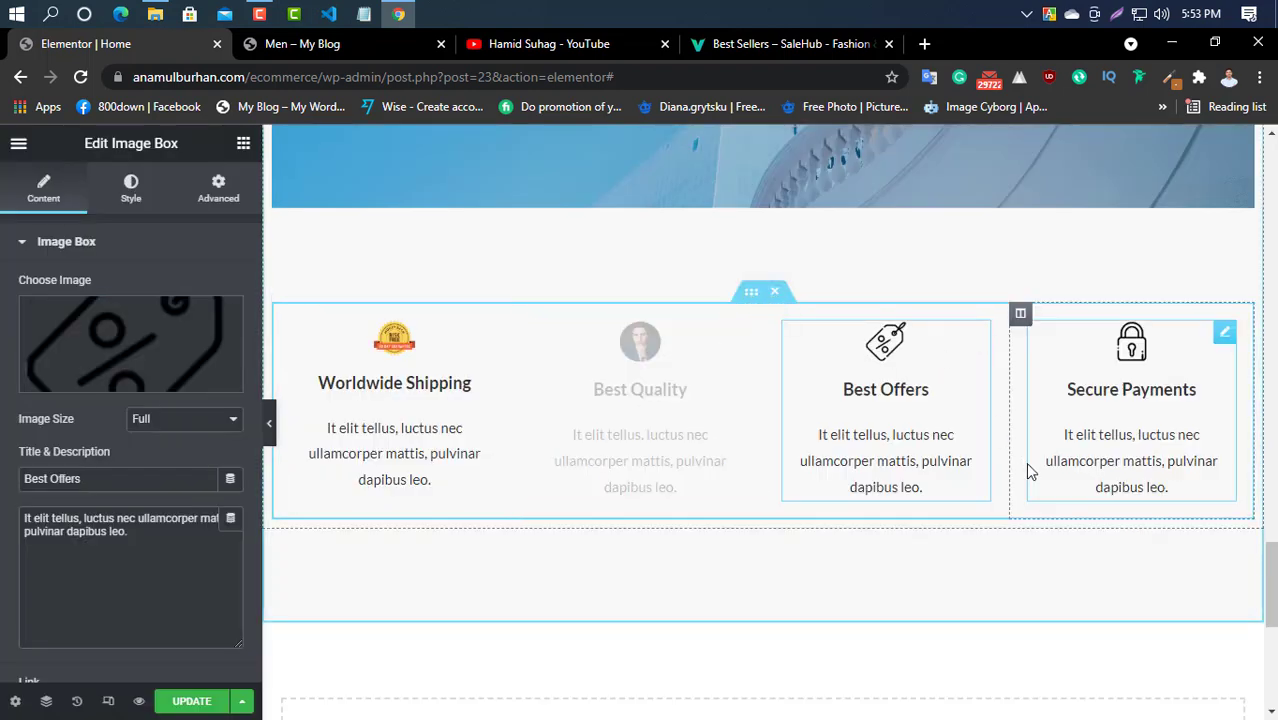
{"action": "left_click", "coordinate": [130, 343]}
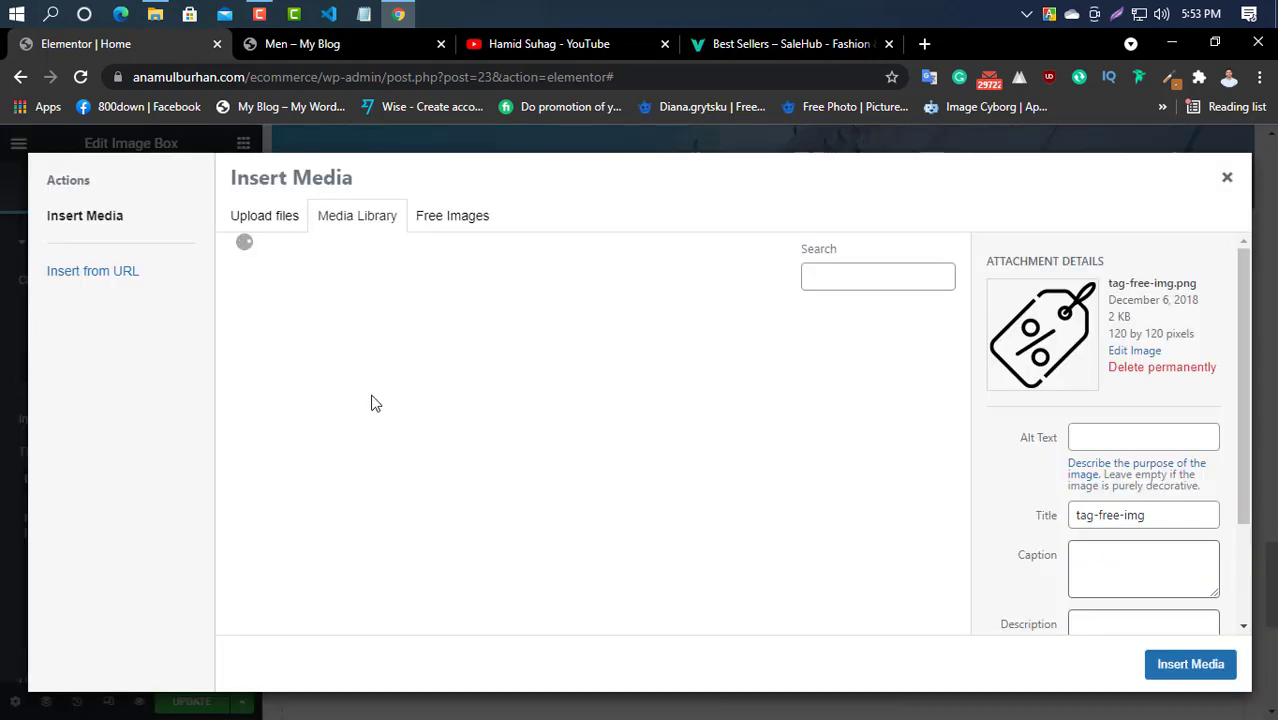
{"action": "scroll", "coordinate": [604, 465], "scroll_direction": "down", "scroll_amount": 15}
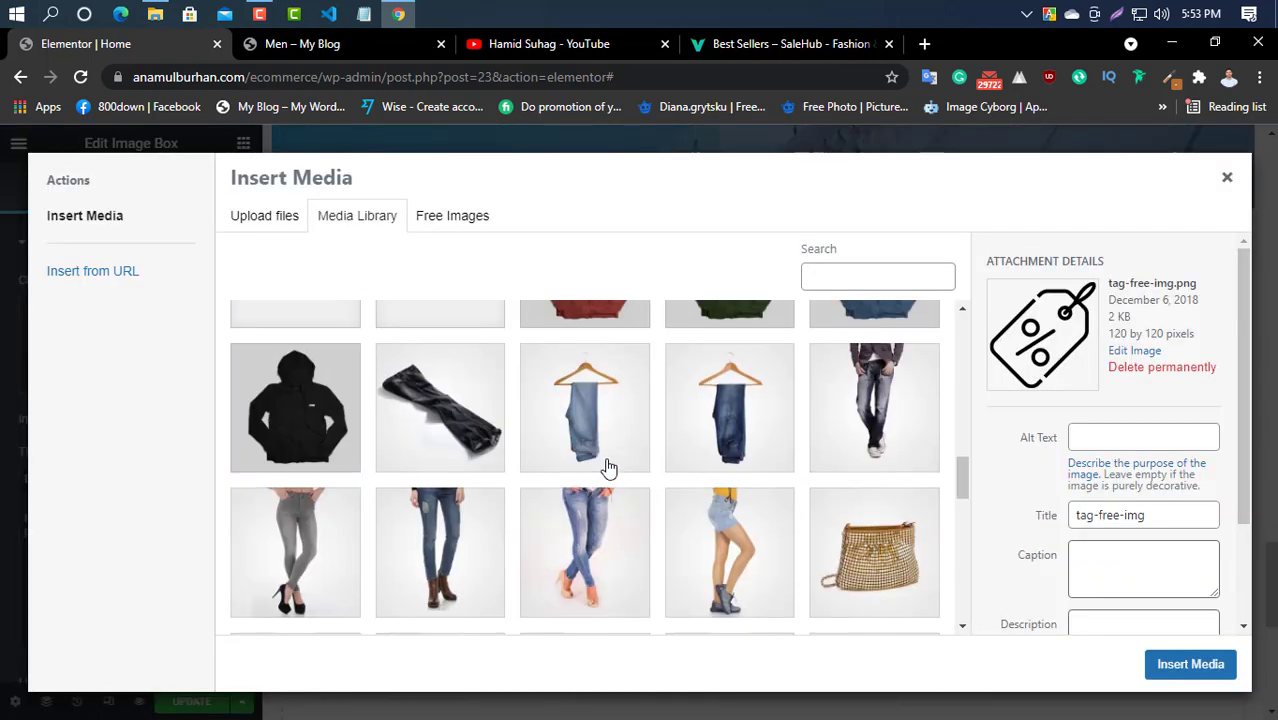
{"action": "left_click", "coordinate": [608, 468]}
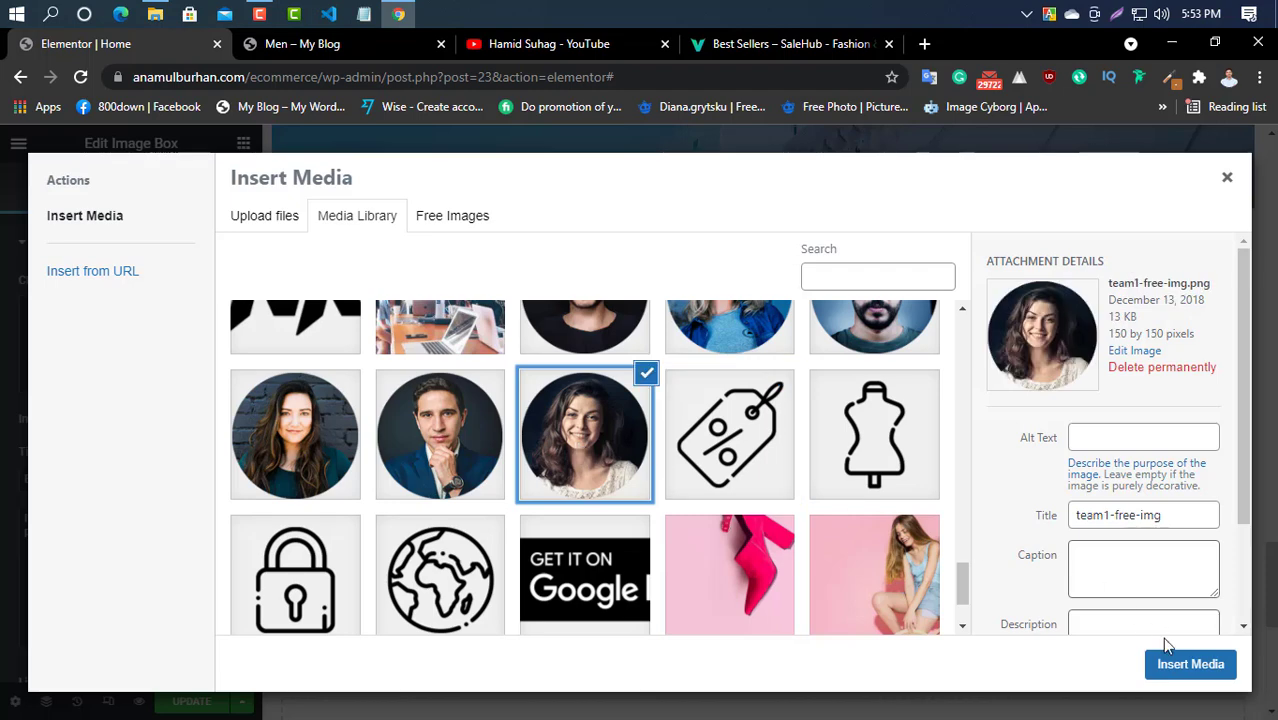
{"action": "left_click", "coordinate": [1186, 664]}
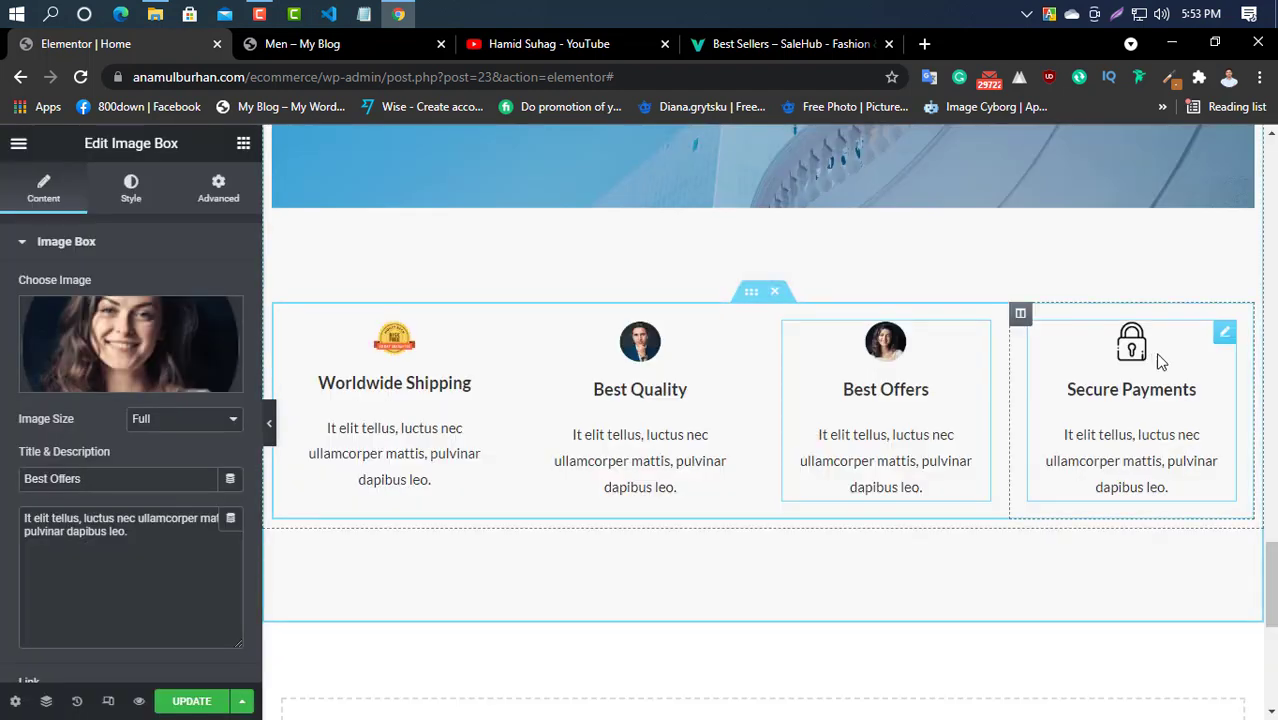
Replace the Secure Payments image box's lock icon with team5-free-img.png from the media library.
{"action": "left_click", "coordinate": [1224, 333]}
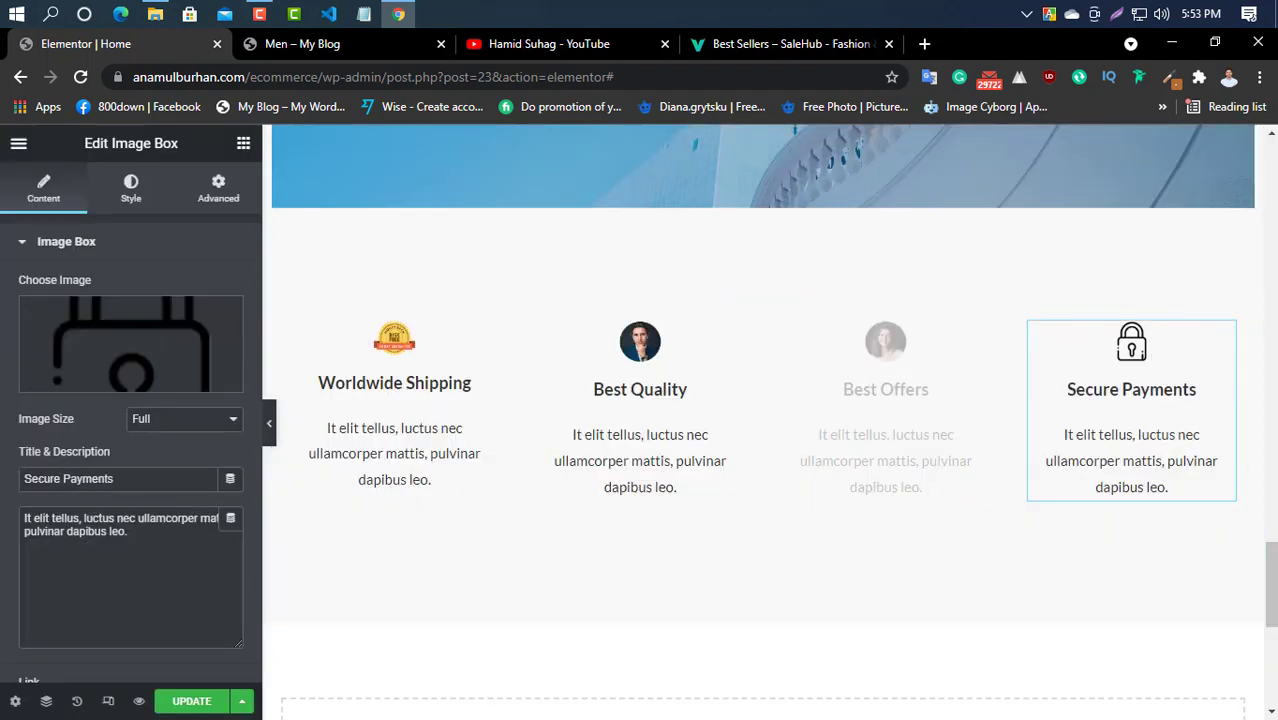
{"action": "left_click", "coordinate": [105, 340]}
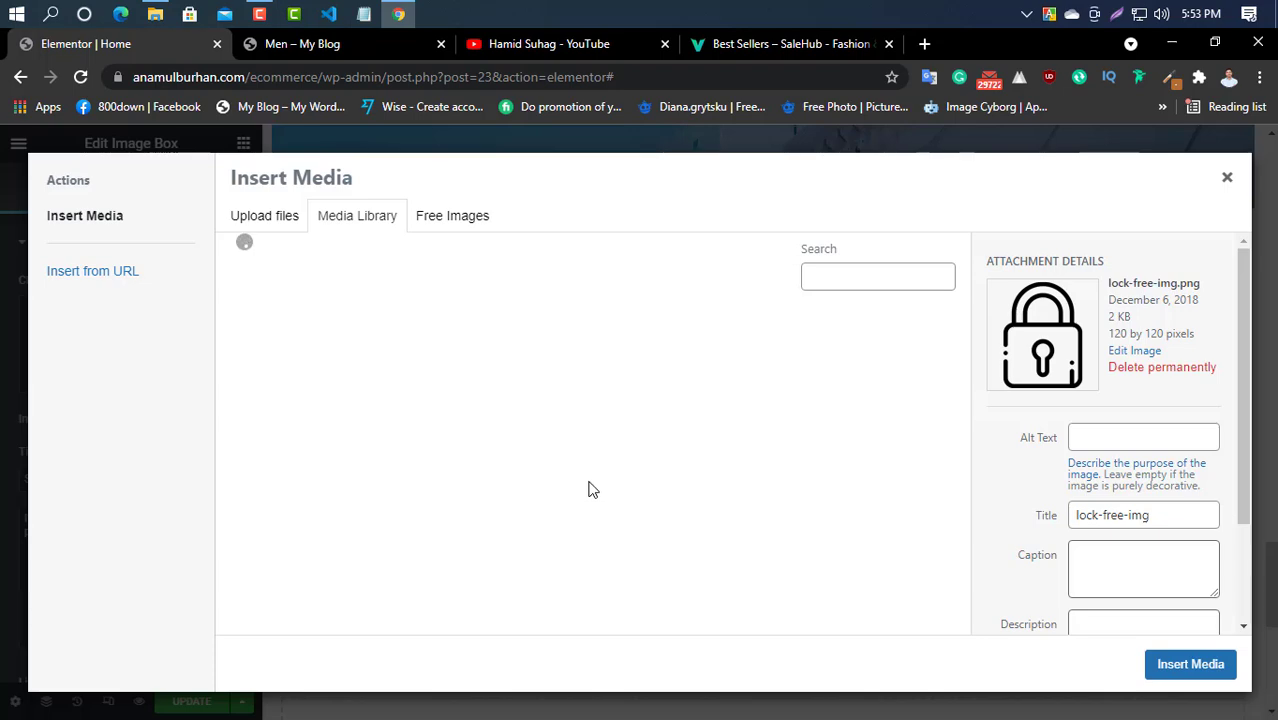
{"action": "scroll", "coordinate": [499, 457], "scroll_direction": "down", "scroll_amount": 10}
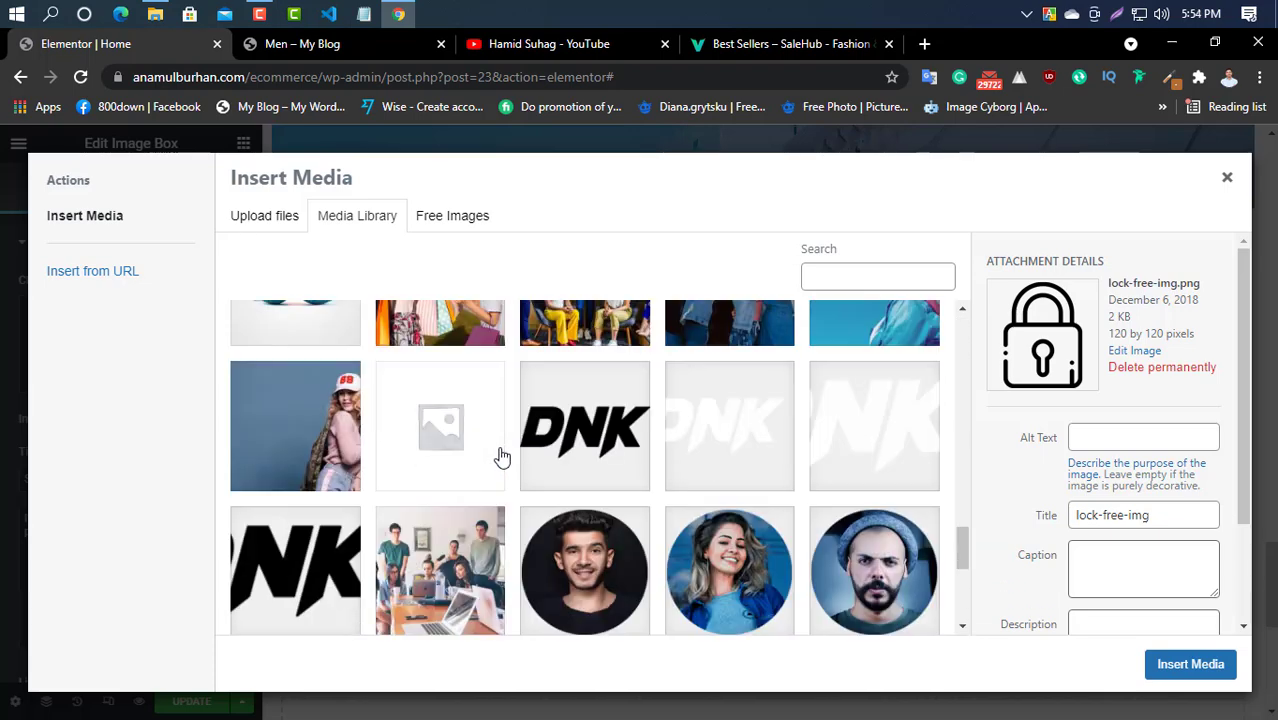
{"action": "scroll", "coordinate": [500, 456], "scroll_direction": "down", "scroll_amount": 4}
{"action": "scroll", "coordinate": [516, 502], "scroll_direction": "up", "scroll_amount": 2}
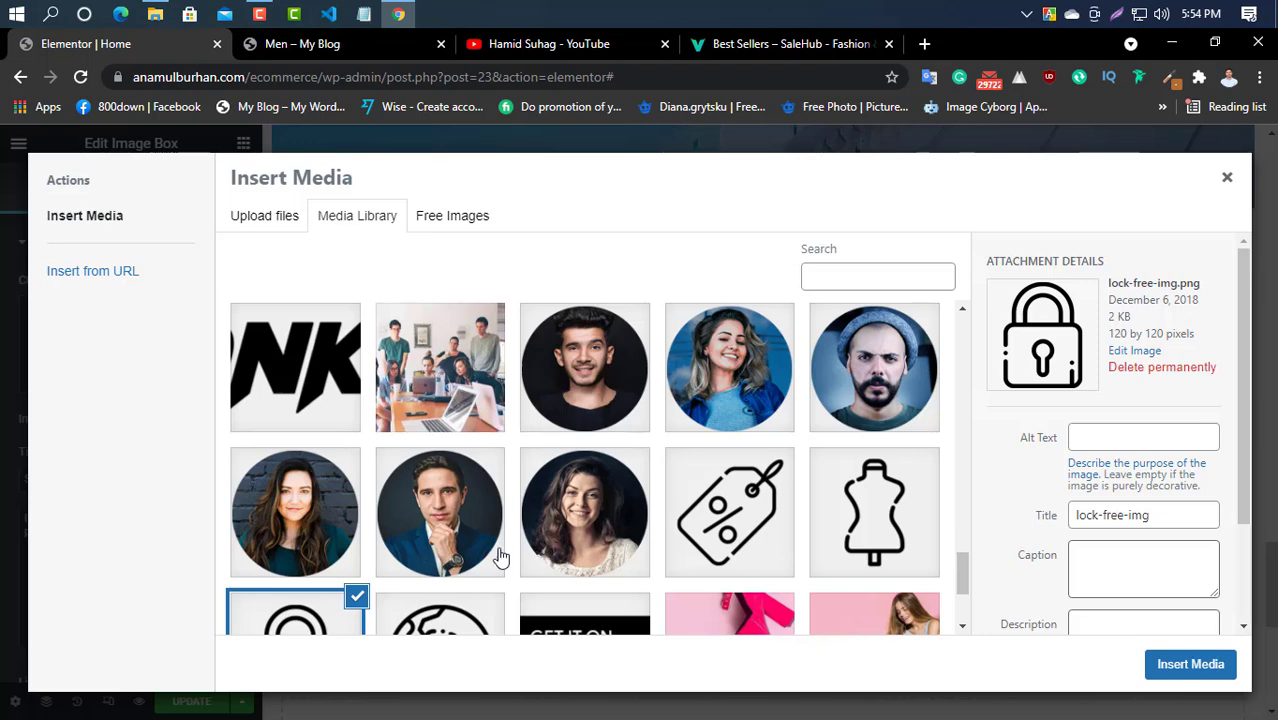
{"action": "left_click", "coordinate": [748, 392]}
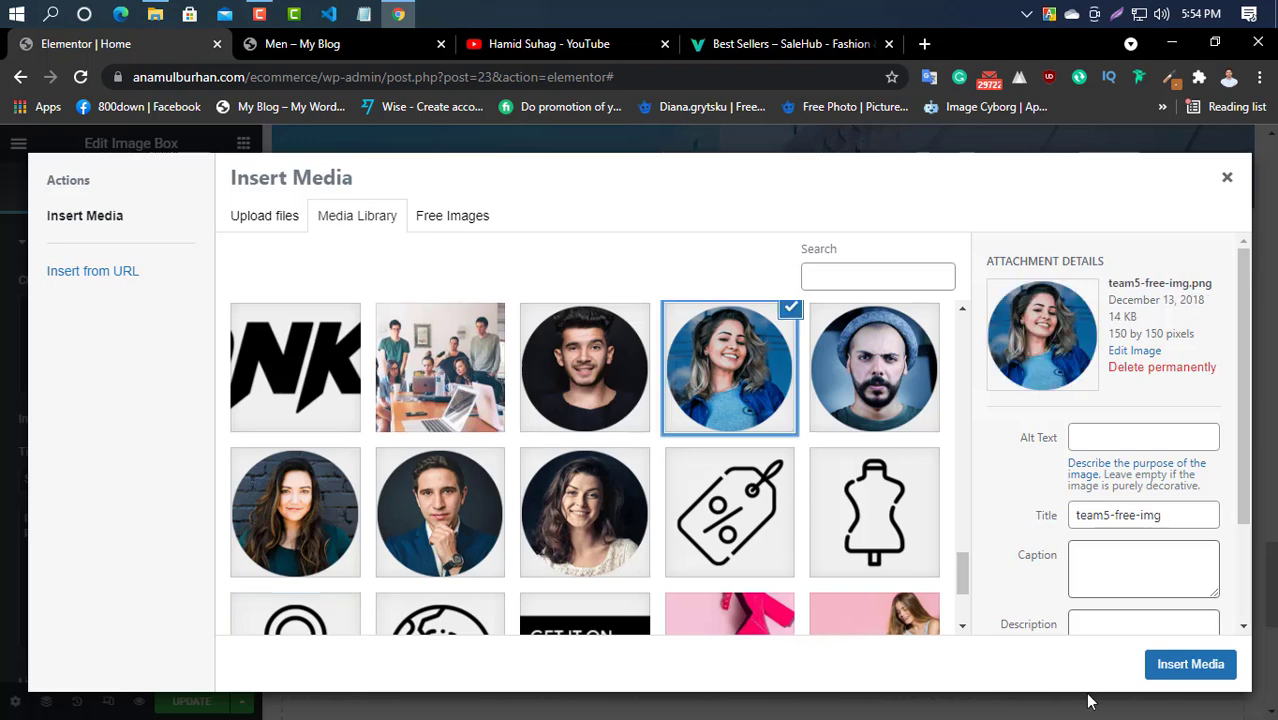
{"action": "left_click", "coordinate": [1170, 680]}
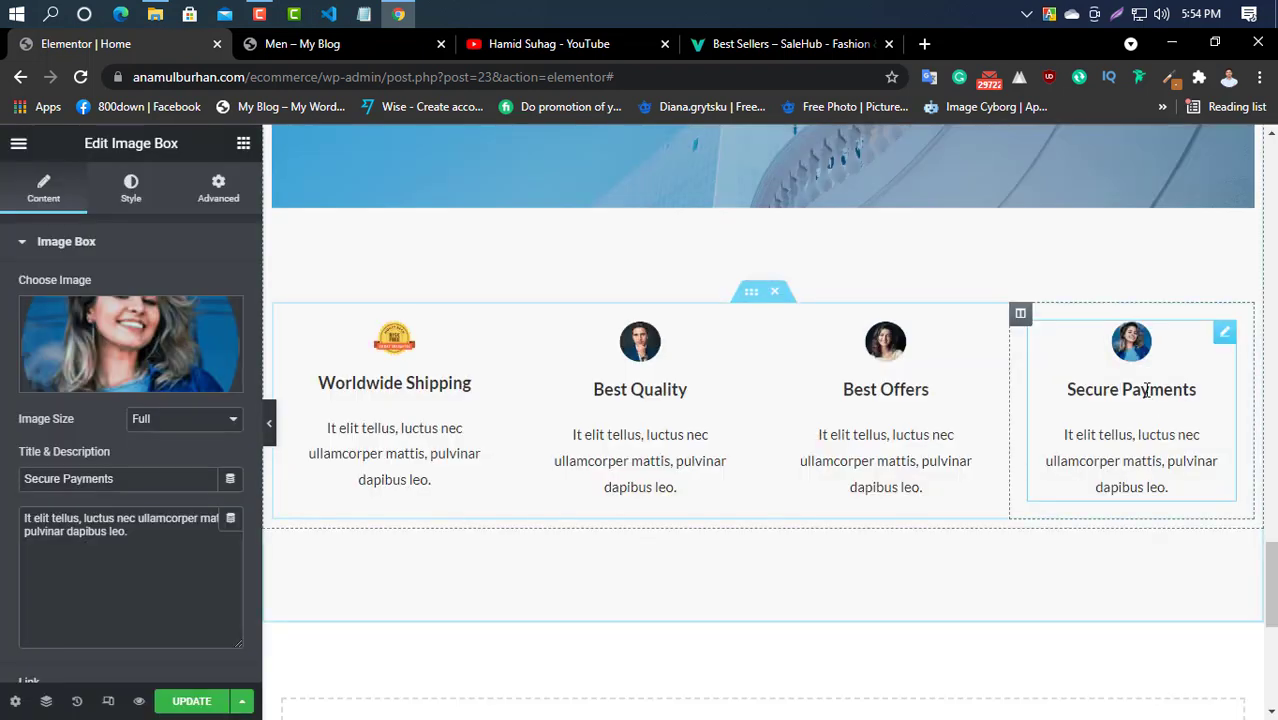
Open the Worldwide Shipping image box for editing and select its entire title text.
{"action": "left_click", "coordinate": [416, 390]}
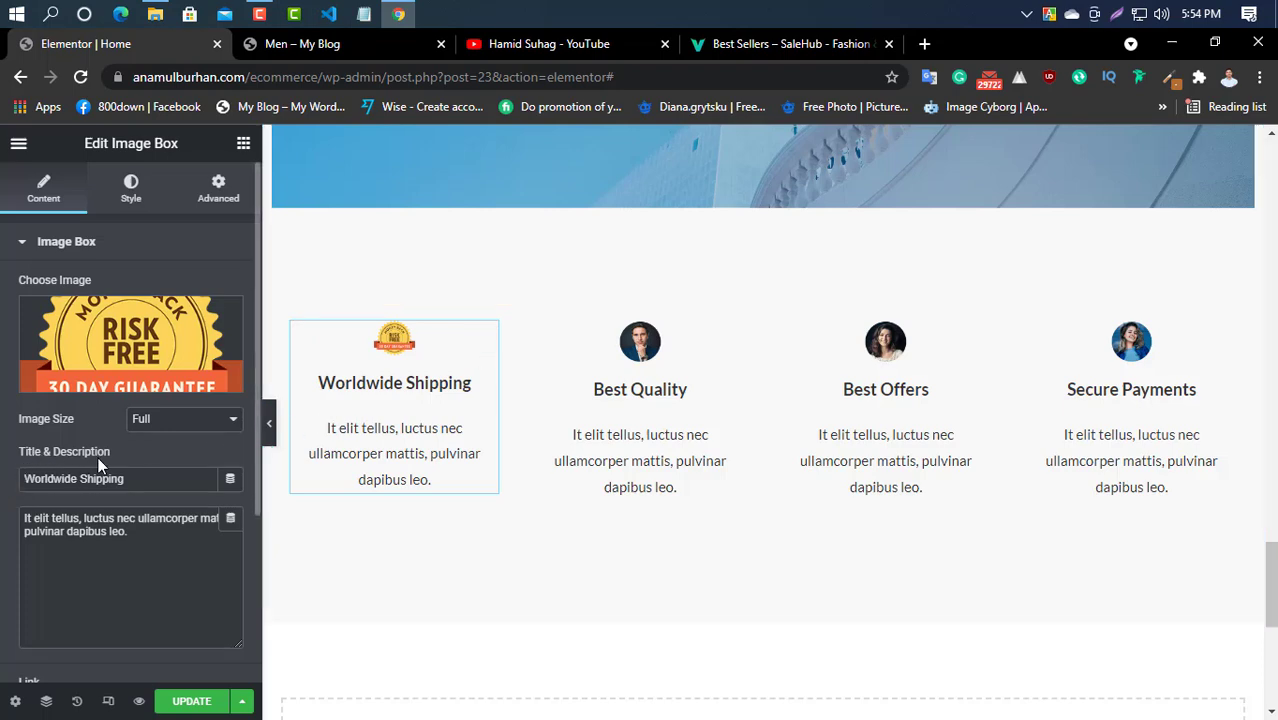
{"action": "double_click", "coordinate": [51, 477]}
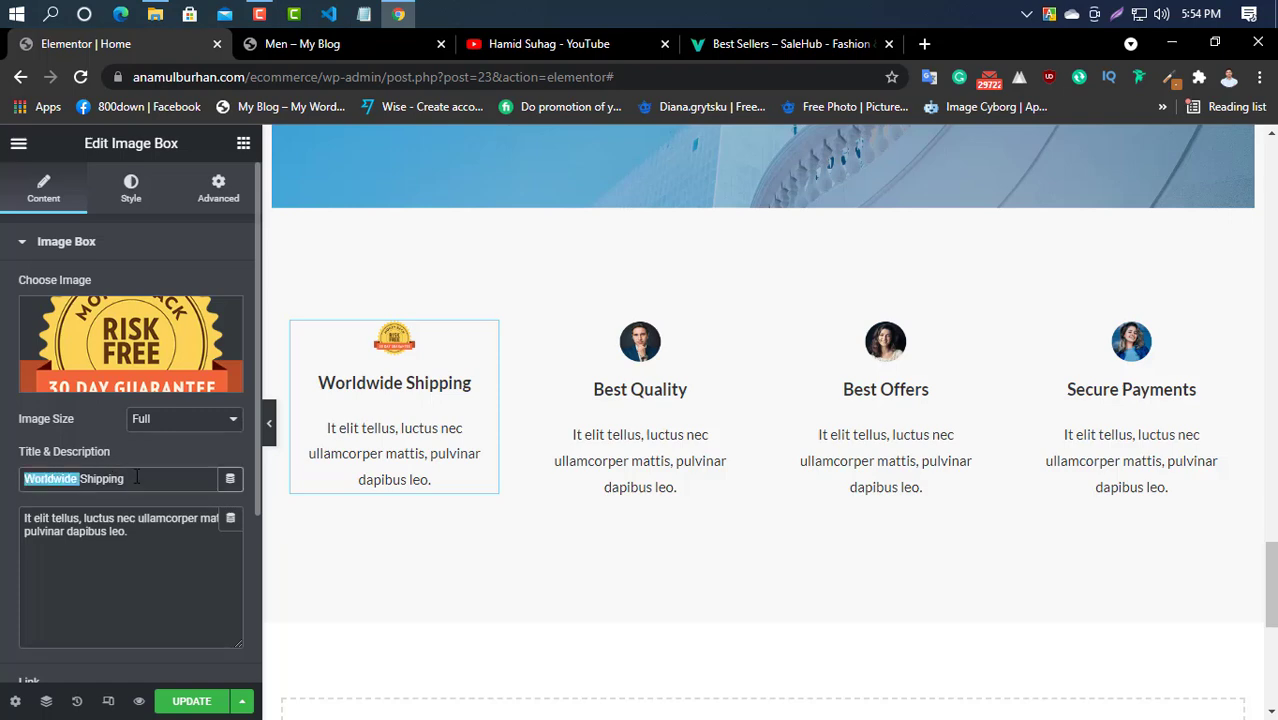
{"action": "left_click", "coordinate": [137, 477]}
{"action": "left_click_drag", "start_coordinate": [126, 478], "coordinate": [14, 477]}
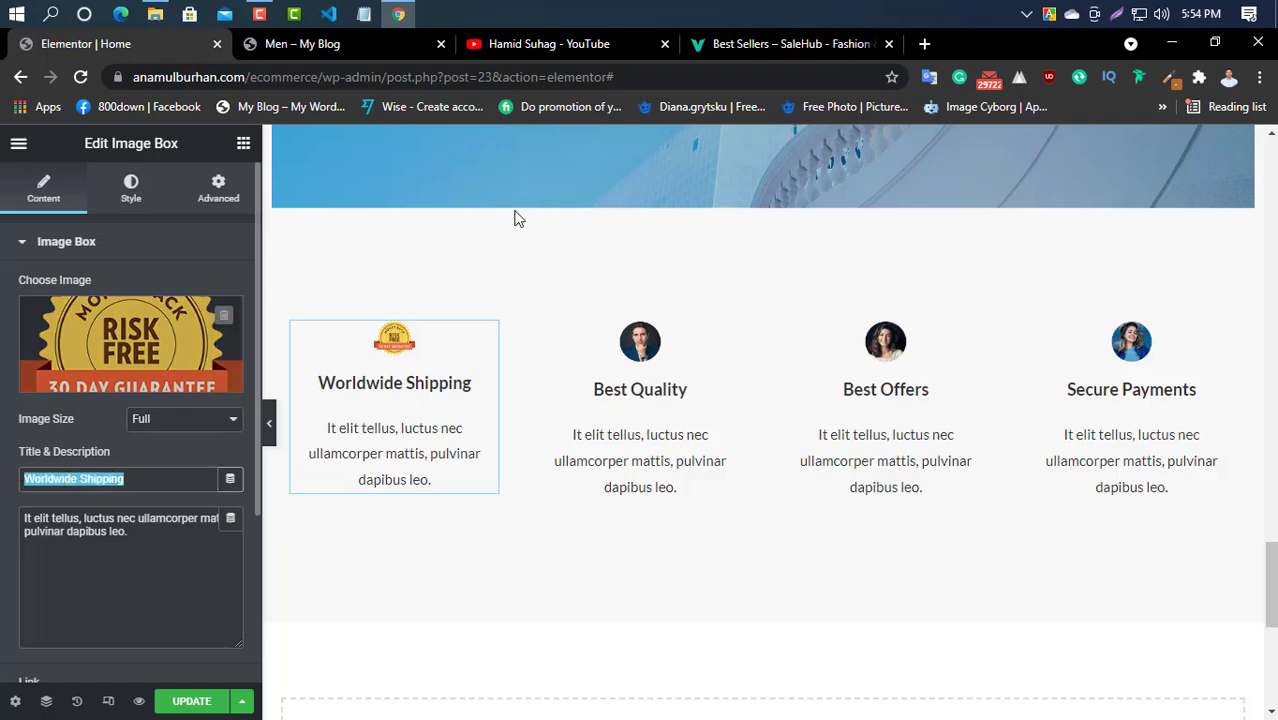
Copy the DENIM-JACKET heading from the SaleHub store's home page and return to the Elementor page editor.
{"action": "left_click", "coordinate": [733, 44]}
{"action": "scroll", "coordinate": [697, 470], "scroll_direction": "down", "scroll_amount": 9}
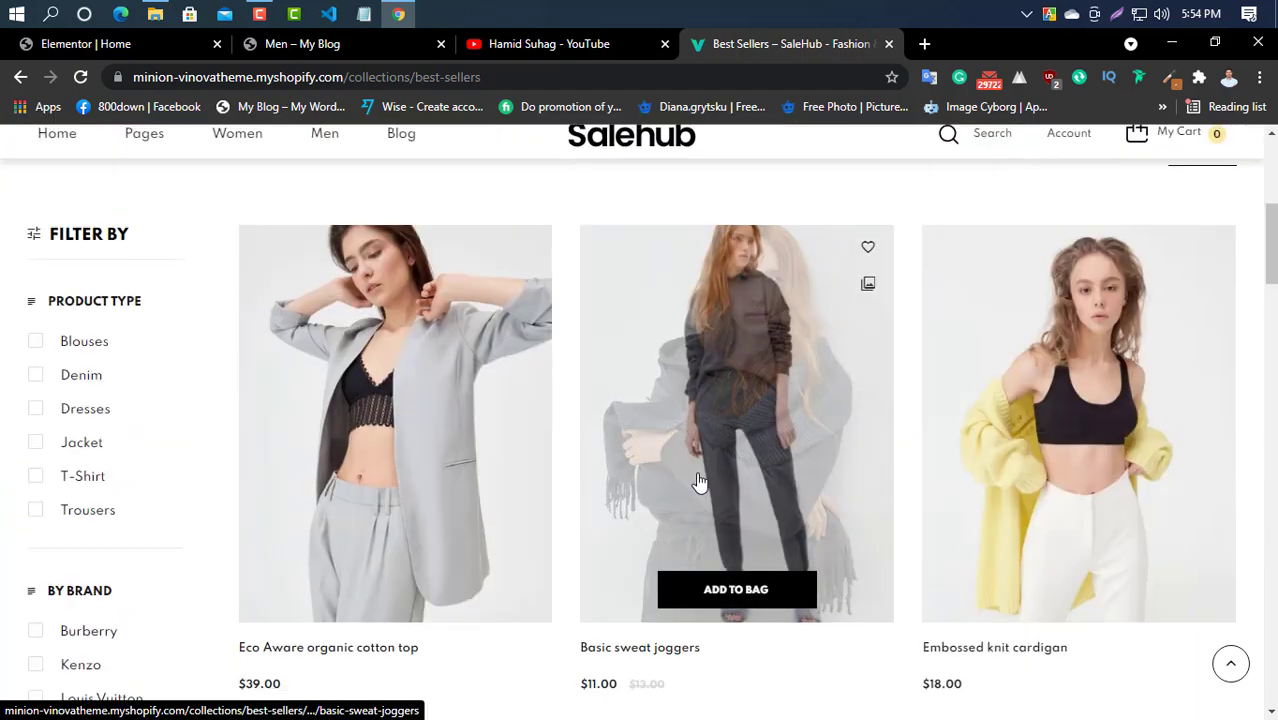
{"action": "scroll", "coordinate": [700, 483], "scroll_direction": "down", "scroll_amount": 15}
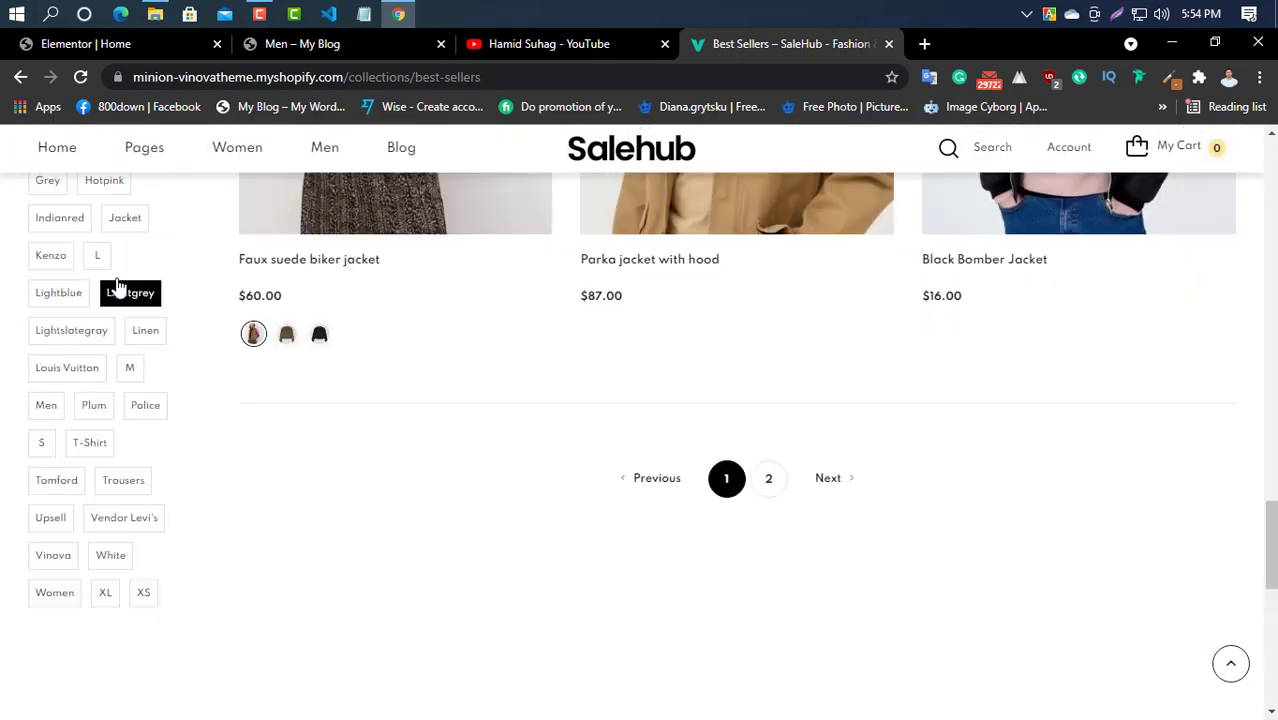
{"action": "left_click", "coordinate": [73, 153]}
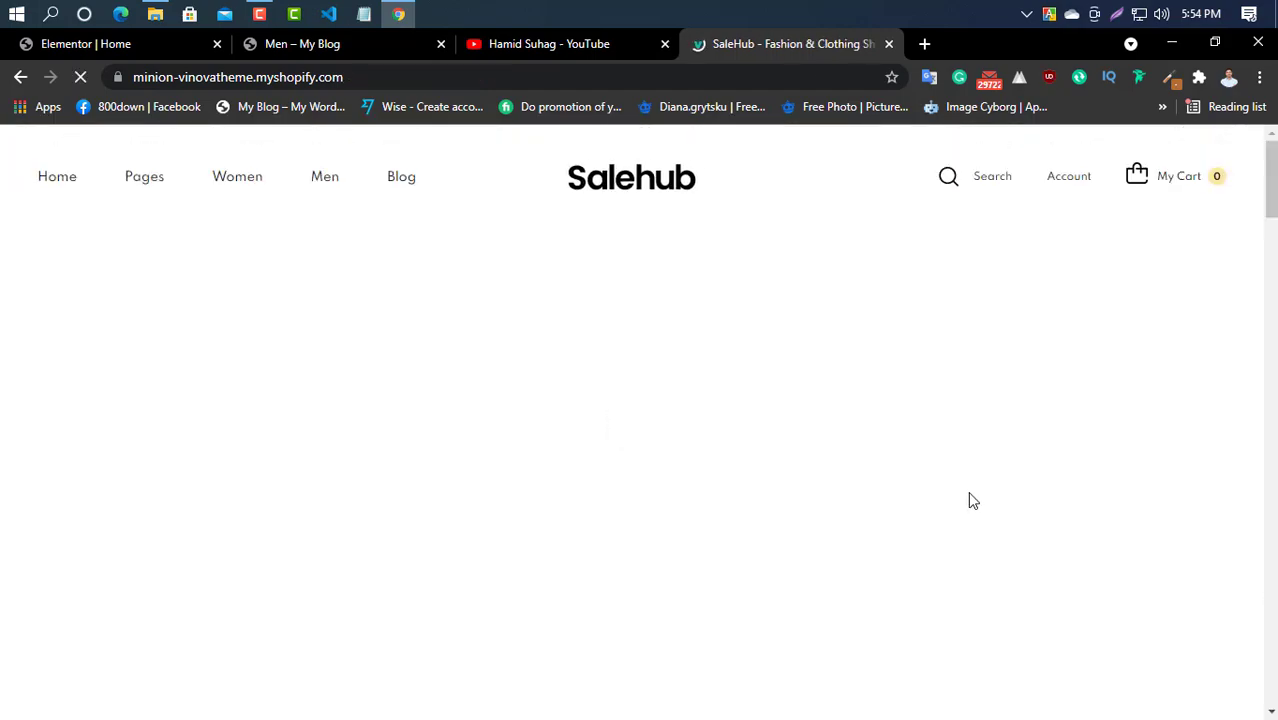
{"action": "scroll", "coordinate": [310, 486], "scroll_direction": "down", "scroll_amount": 6}
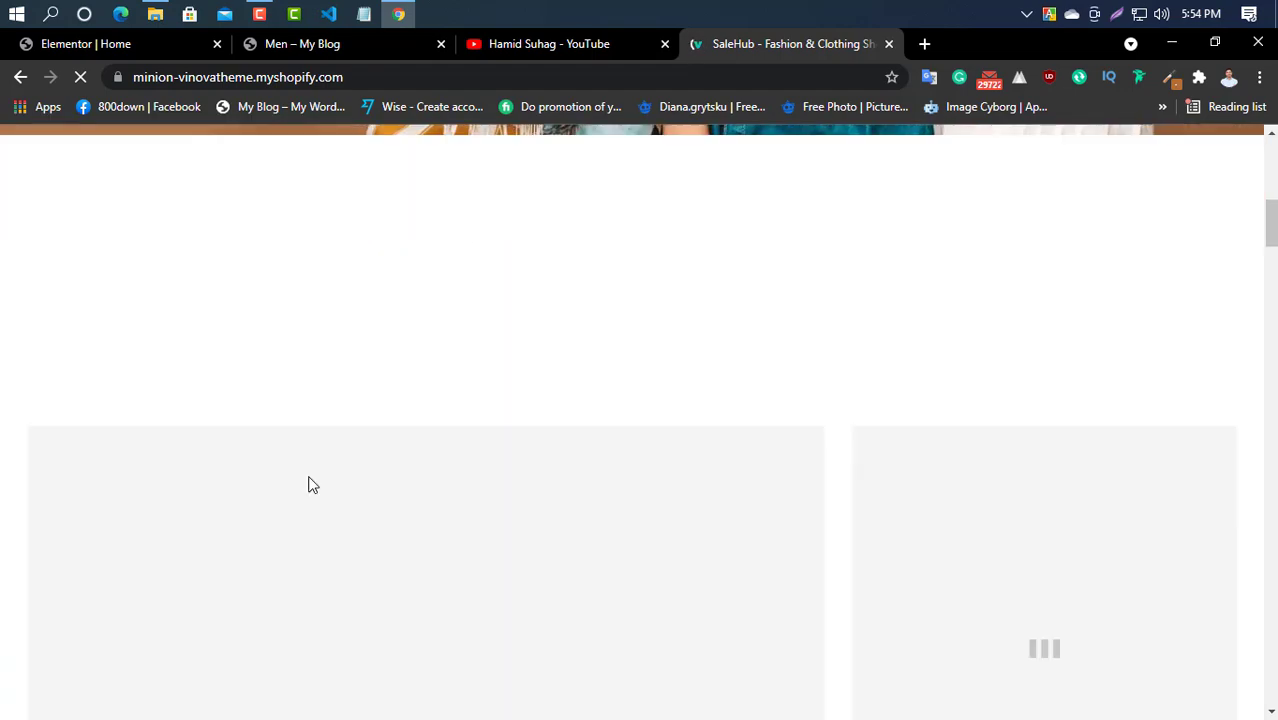
{"action": "scroll", "coordinate": [312, 486], "scroll_direction": "down", "scroll_amount": 5}
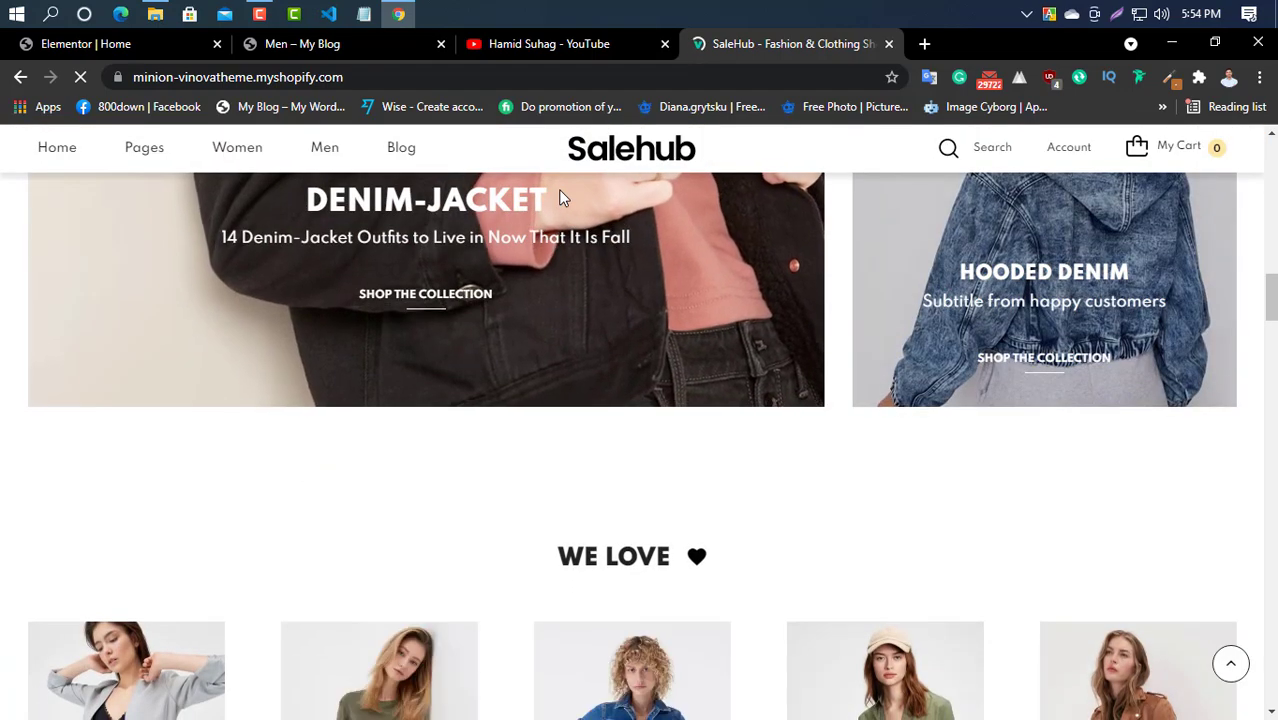
{"action": "left_click_drag", "start_coordinate": [562, 197], "coordinate": [312, 197]}
{"action": "right_click", "coordinate": [317, 194]}
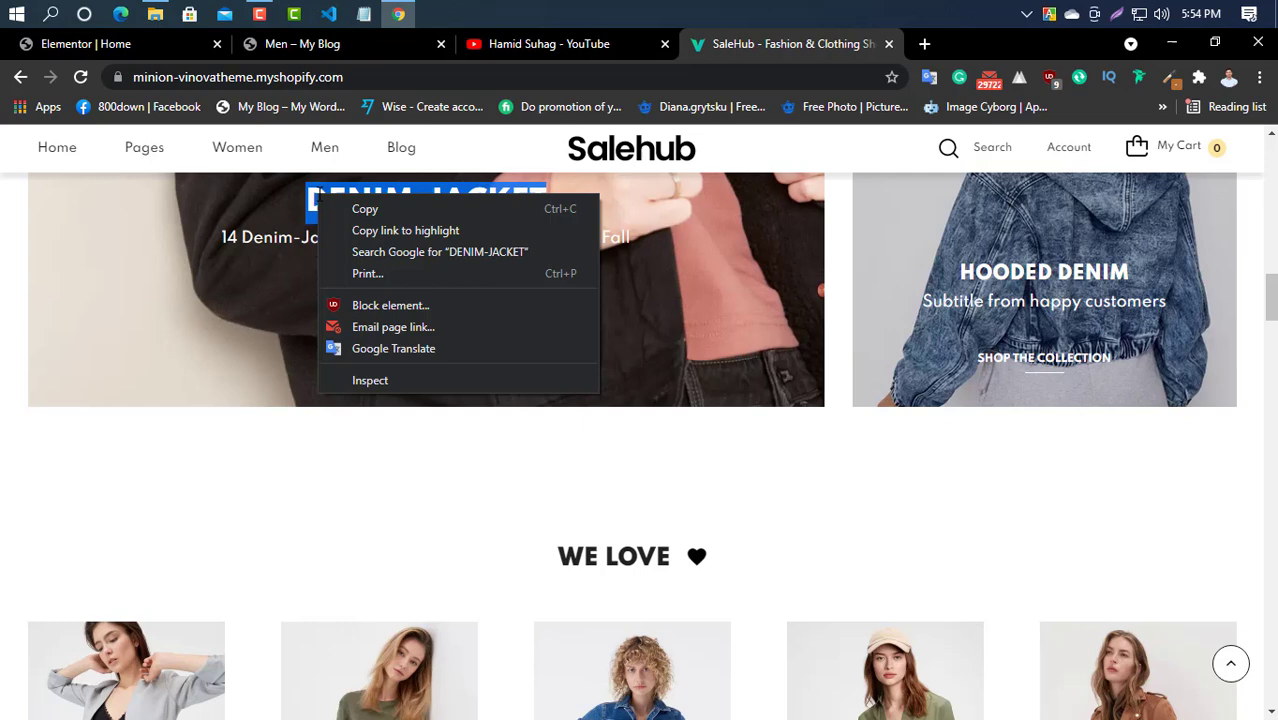
{"action": "left_click", "coordinate": [388, 213]}
{"action": "left_click", "coordinate": [100, 43]}
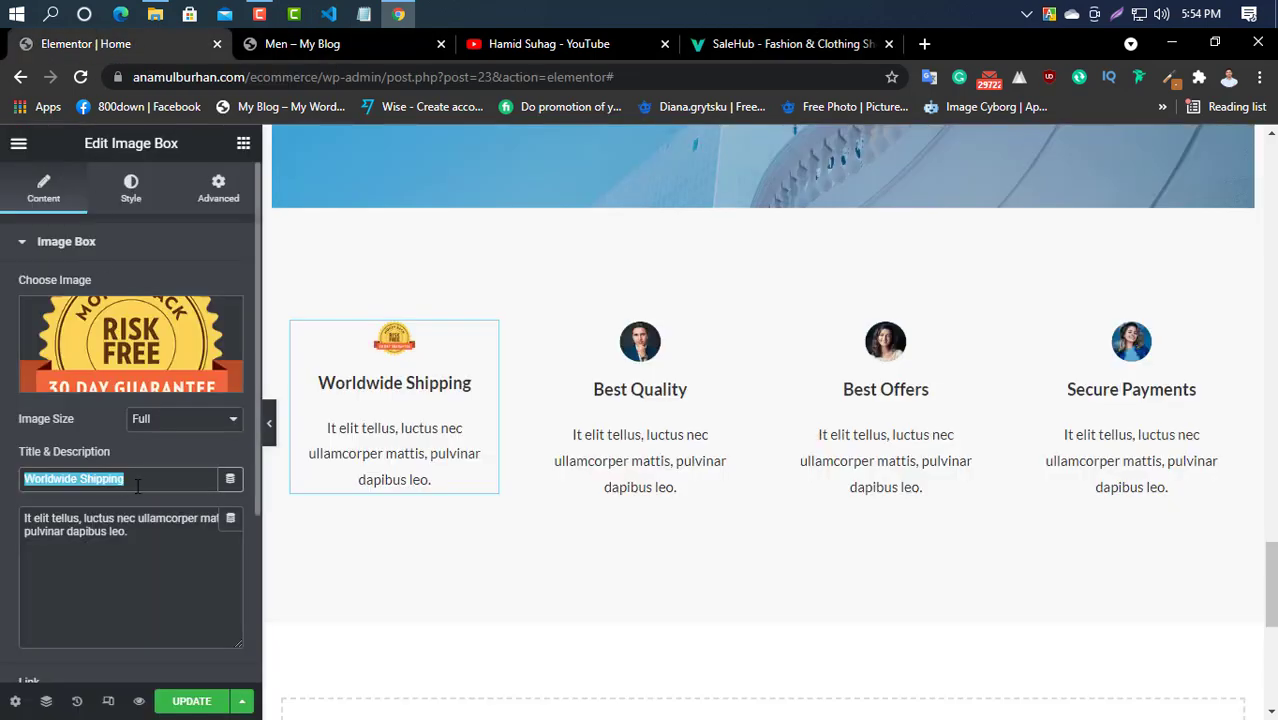
Set the first image box's title to DENIM-JACKET and its description to SaleHub's "14 Denim-Jacket Outfits to Live in Now That It Is Fall".
{"action": "key", "text": "ctrl+v"}
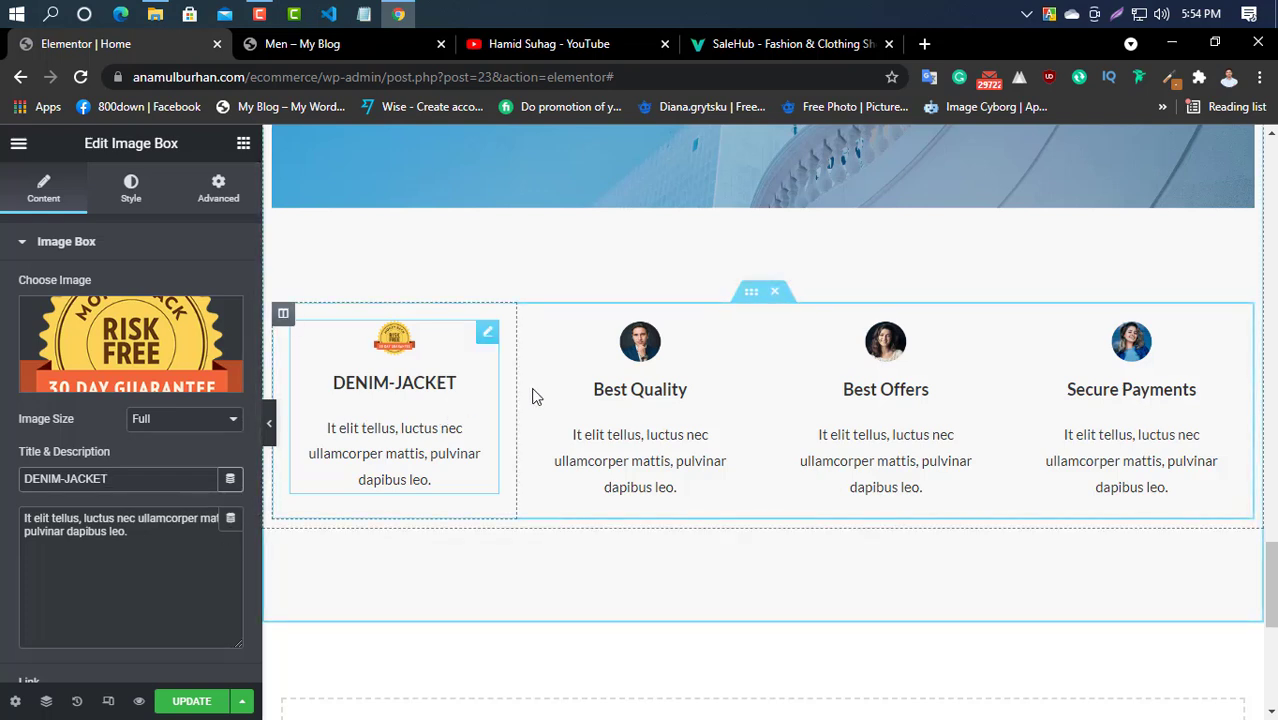
{"action": "left_click", "coordinate": [127, 531]}
{"action": "left_click", "coordinate": [722, 44]}
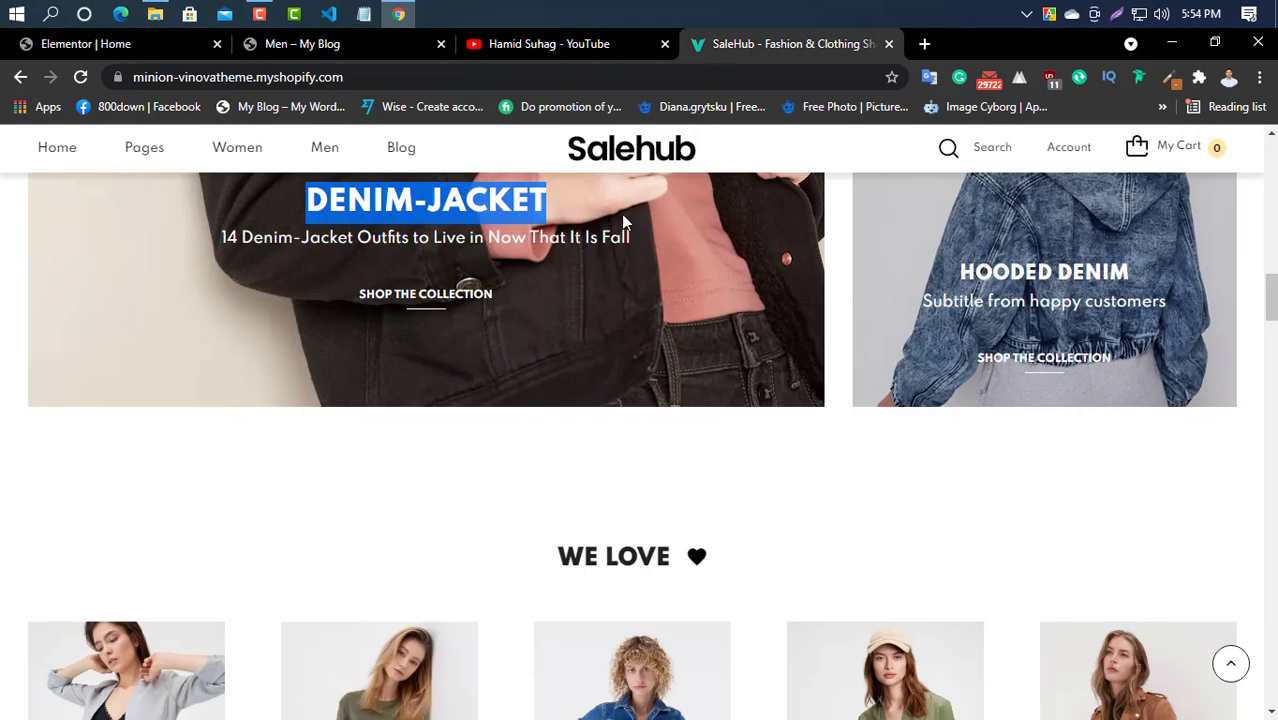
{"action": "left_click_drag", "start_coordinate": [630, 245], "coordinate": [200, 240]}
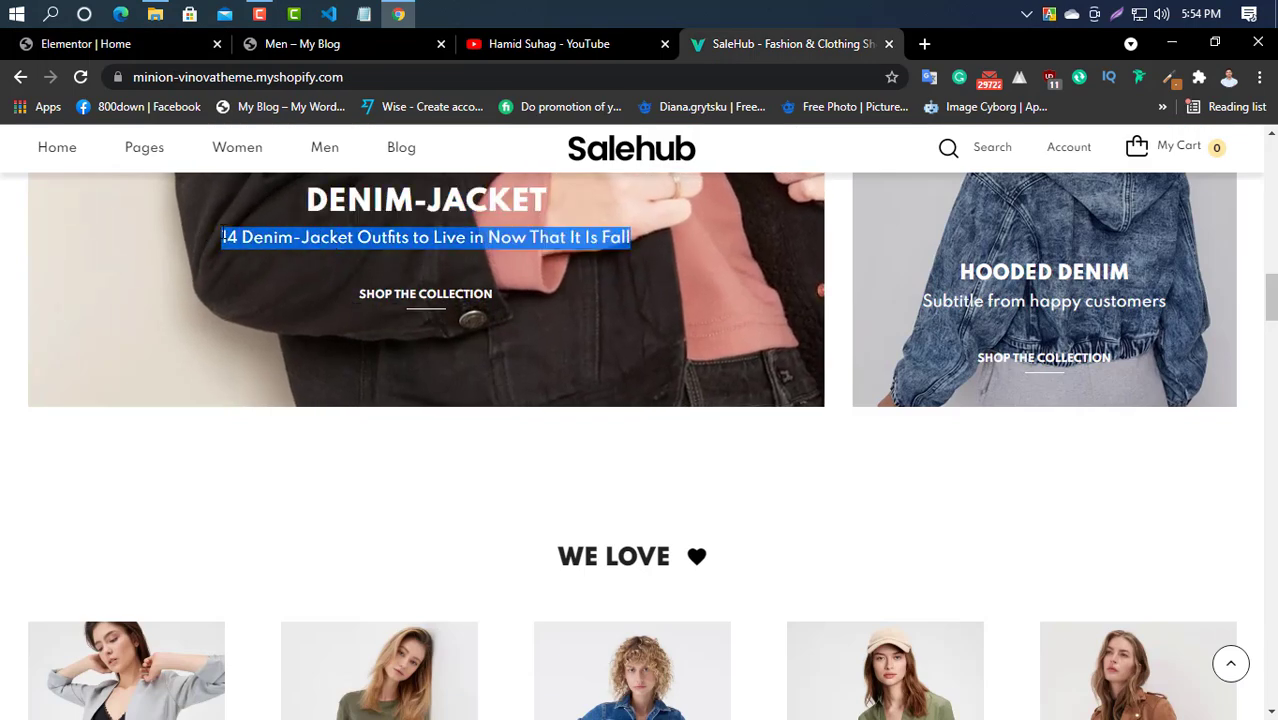
{"action": "right_click", "coordinate": [222, 234]}
{"action": "left_click", "coordinate": [268, 247]}
{"action": "left_click", "coordinate": [302, 44]}
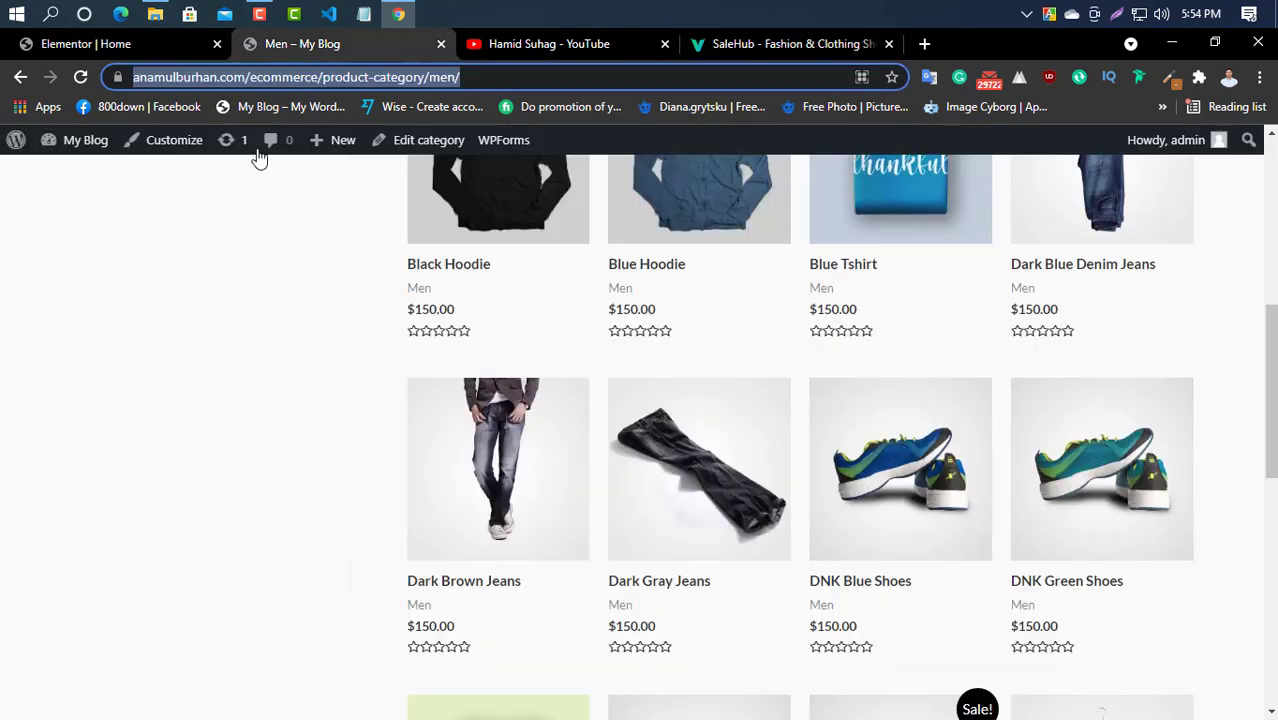
{"action": "left_click", "coordinate": [124, 44]}
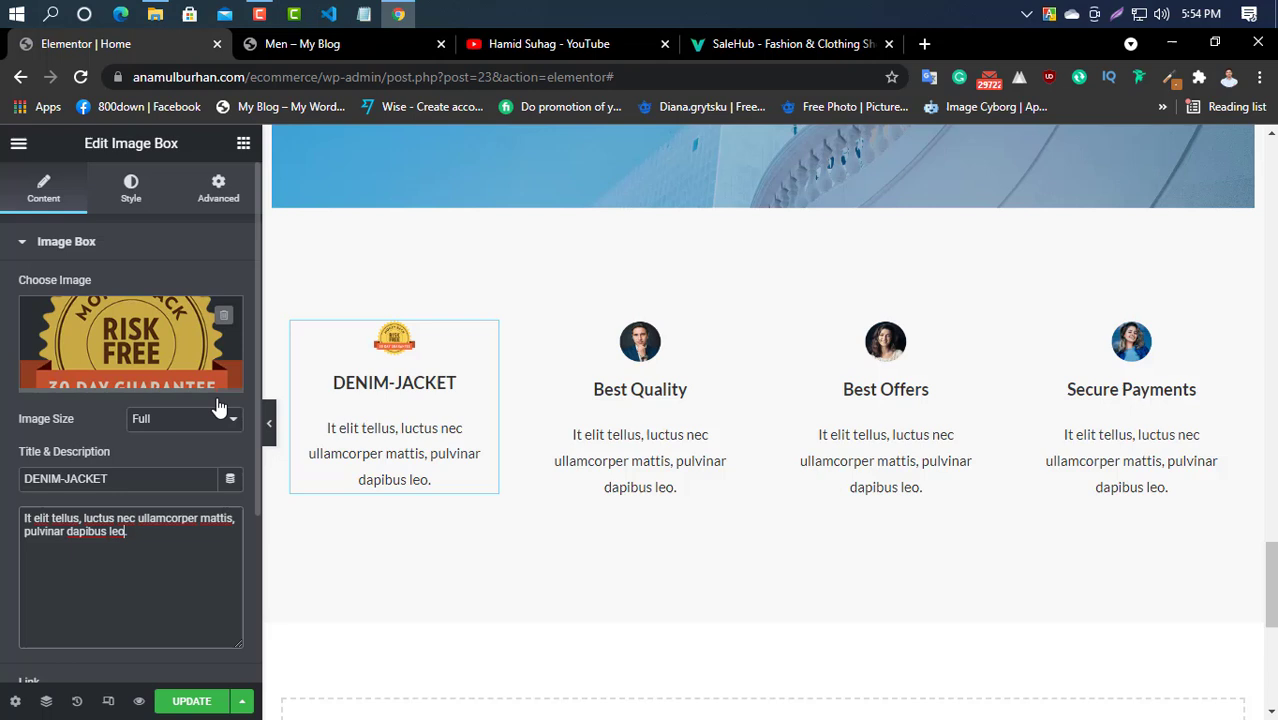
{"action": "triple_click", "coordinate": [137, 531]}
{"action": "key", "text": "ctrl+v"}
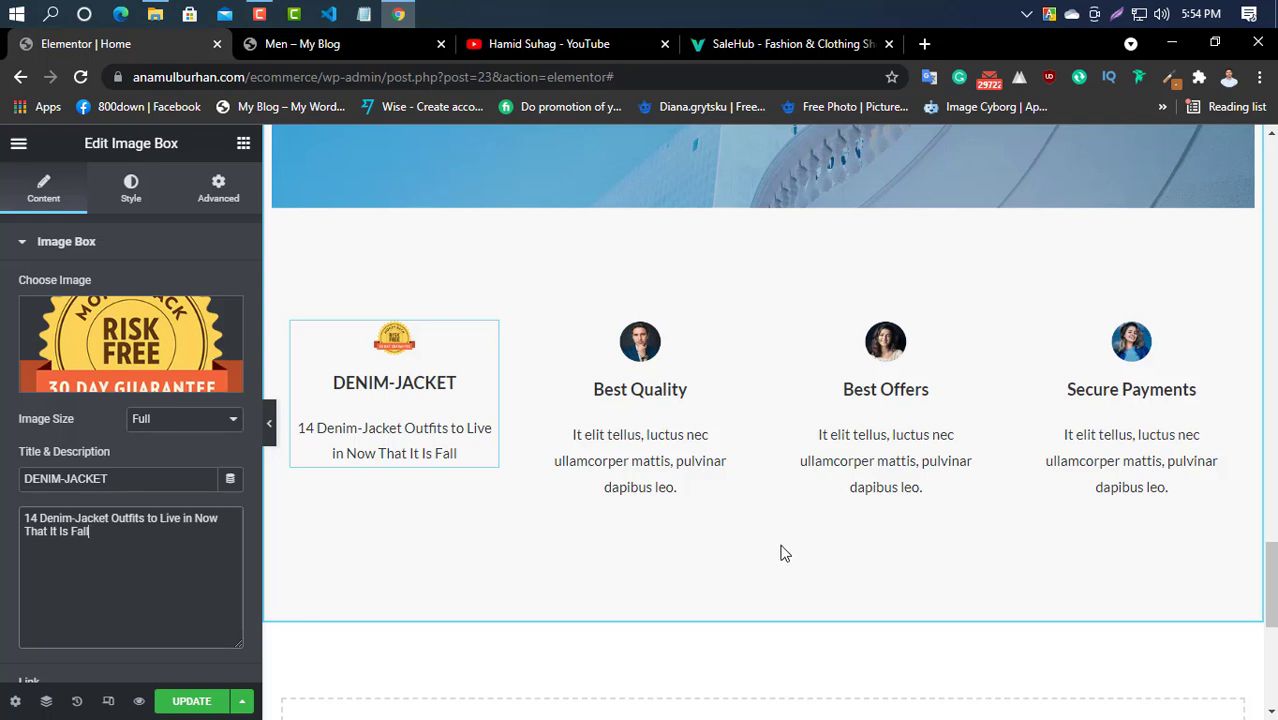
Check the edited image box's title and description in the page layout, and save the home page update.
{"action": "mouse_move", "coordinate": [130, 345]}
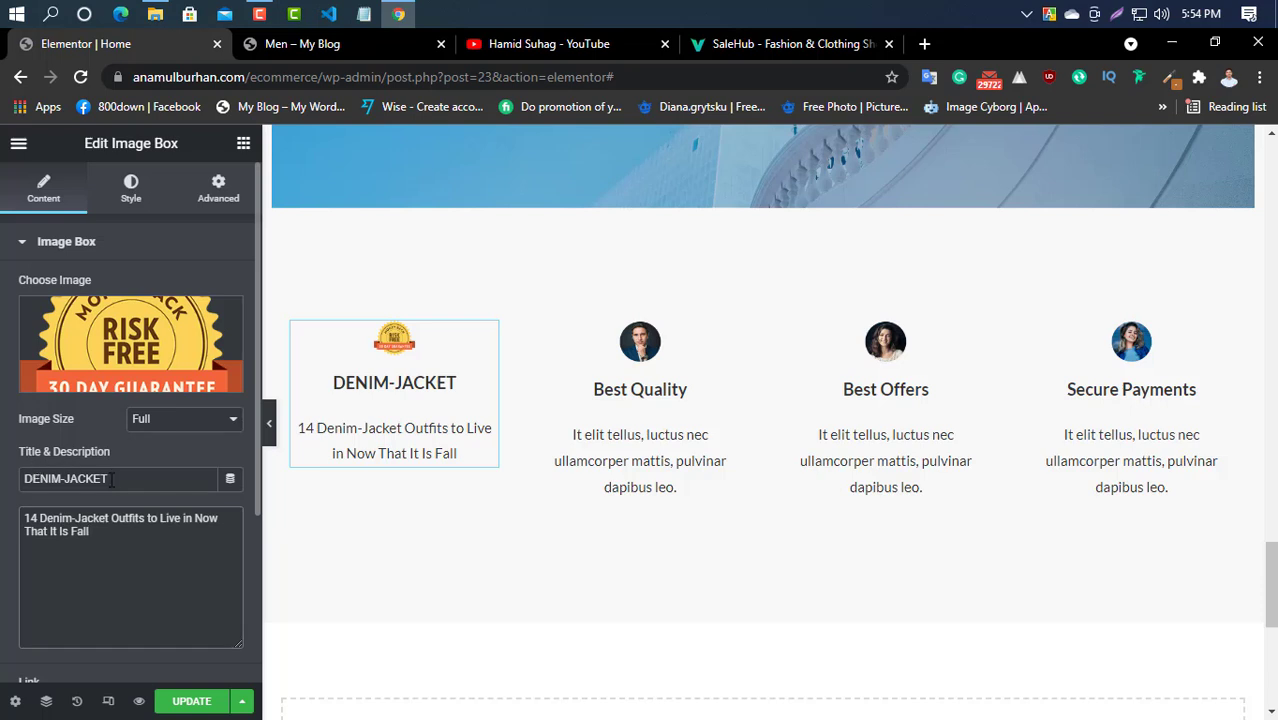
{"action": "left_click", "coordinate": [116, 480]}
{"action": "triple_click", "coordinate": [110, 537]}
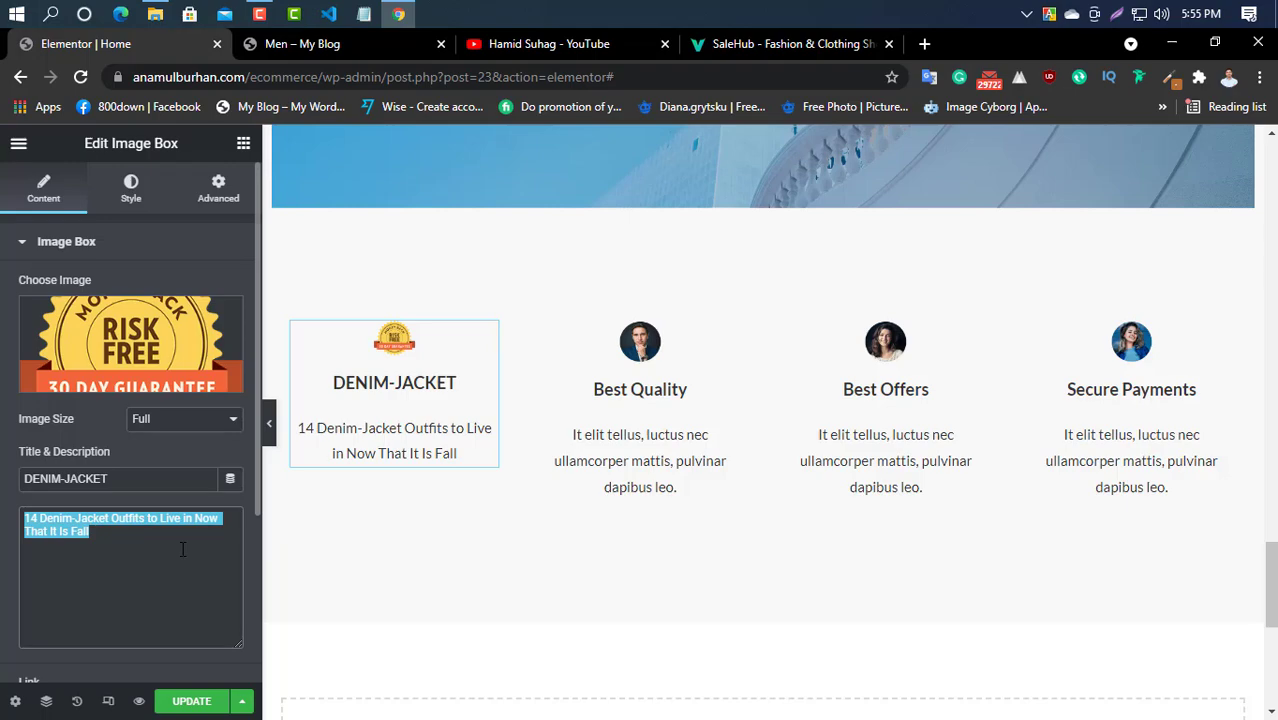
{"action": "scroll", "coordinate": [973, 510], "scroll_direction": "down", "scroll_amount": 5}
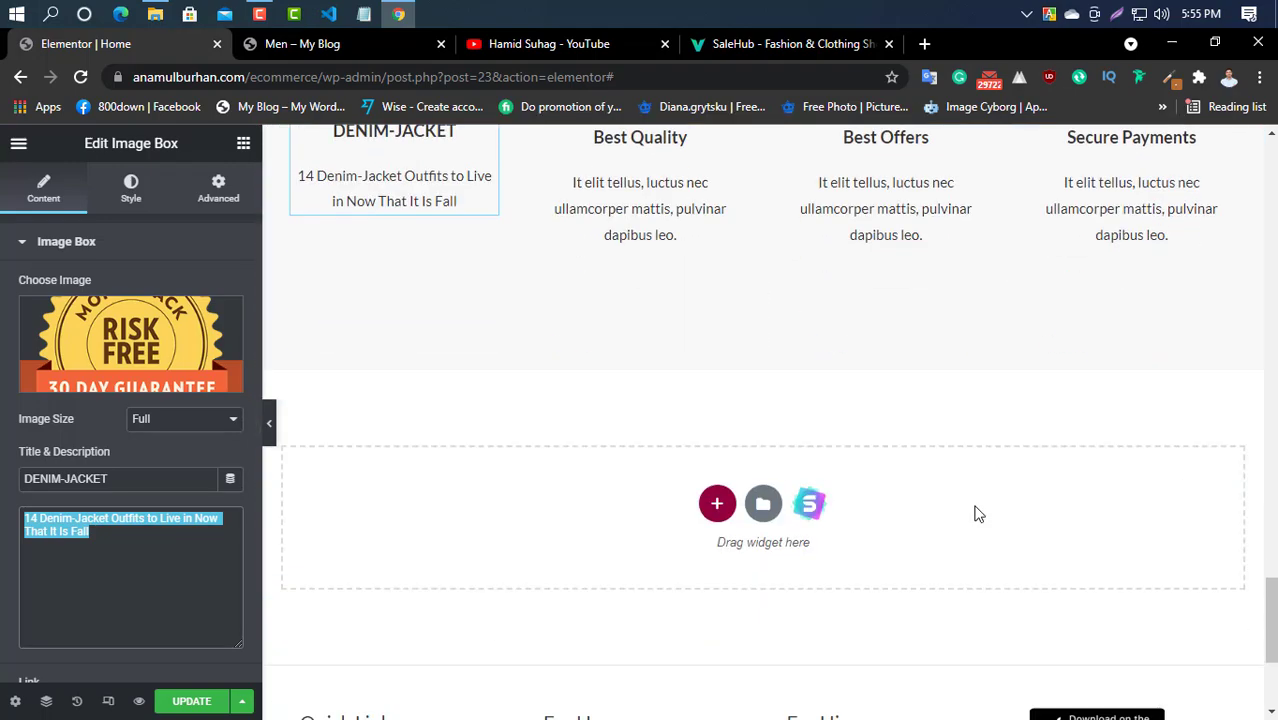
{"action": "scroll", "coordinate": [686, 437], "scroll_direction": "up", "scroll_amount": 10}
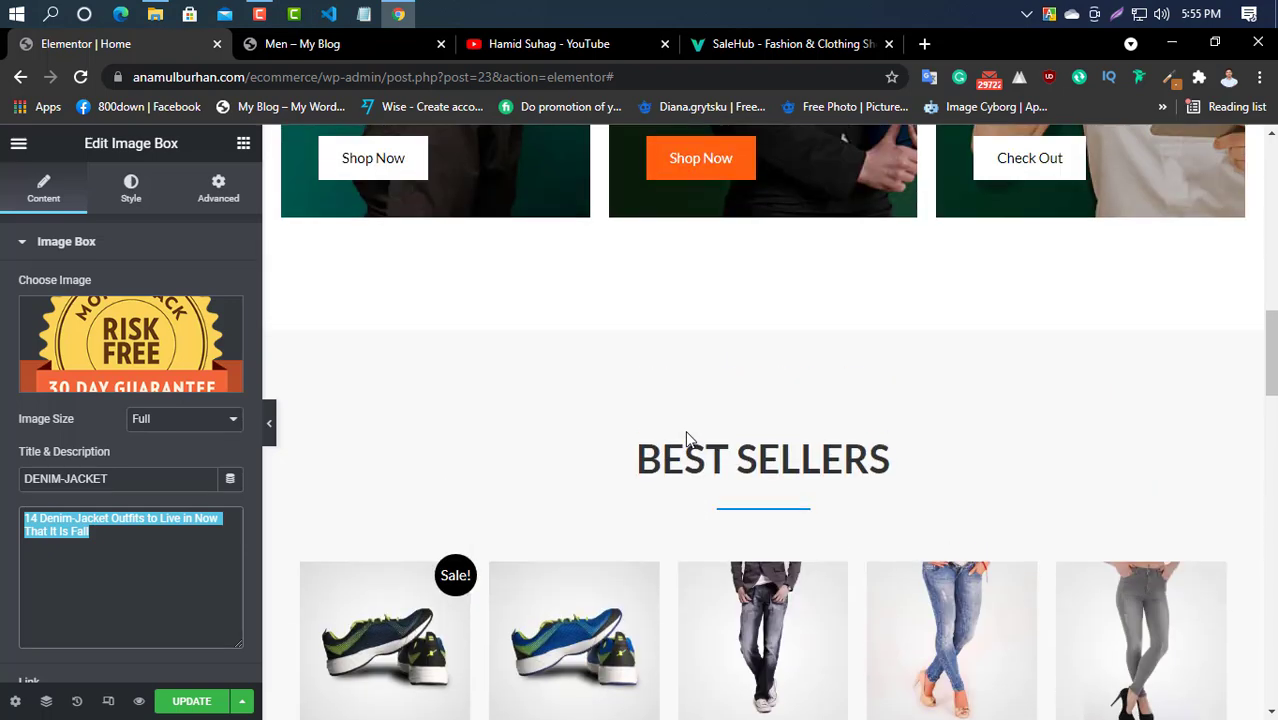
{"action": "key", "text": "ctrl+s"}
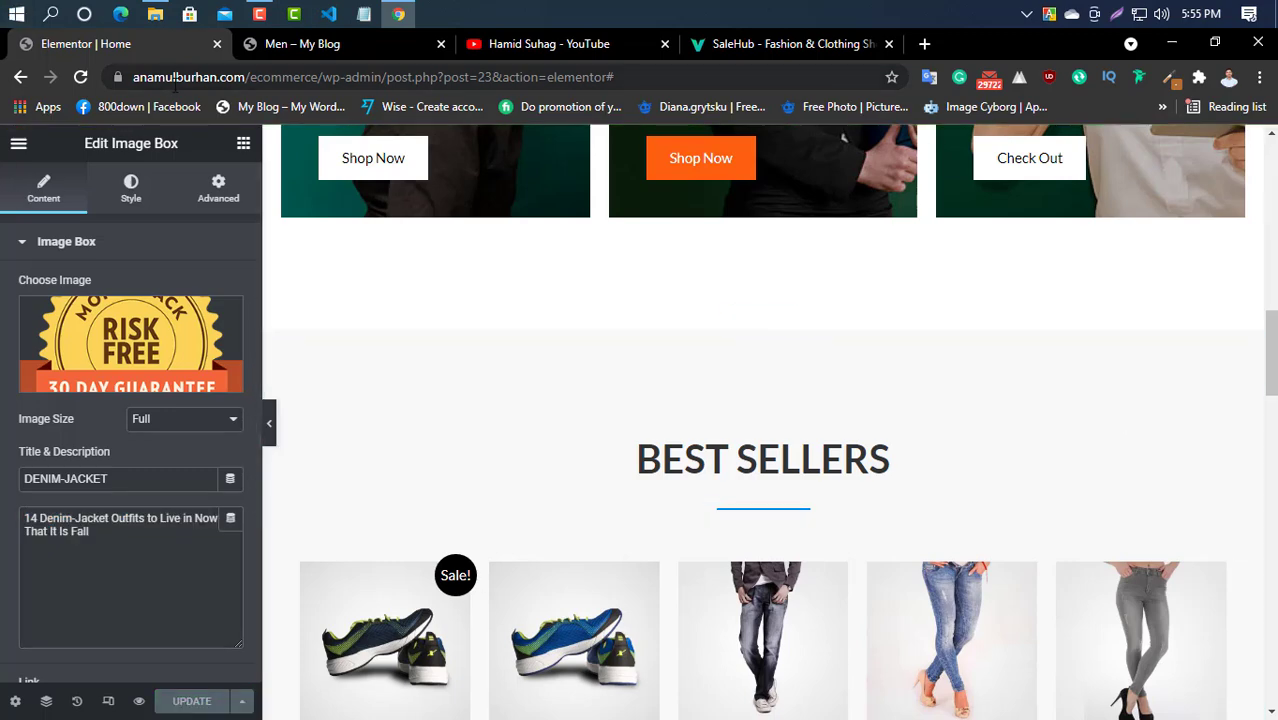
Copy the site address up to /ecommerce from the editor's URL and open it in a new browser tab.
{"action": "left_click_drag", "start_coordinate": [320, 74], "coordinate": [226, 83]}
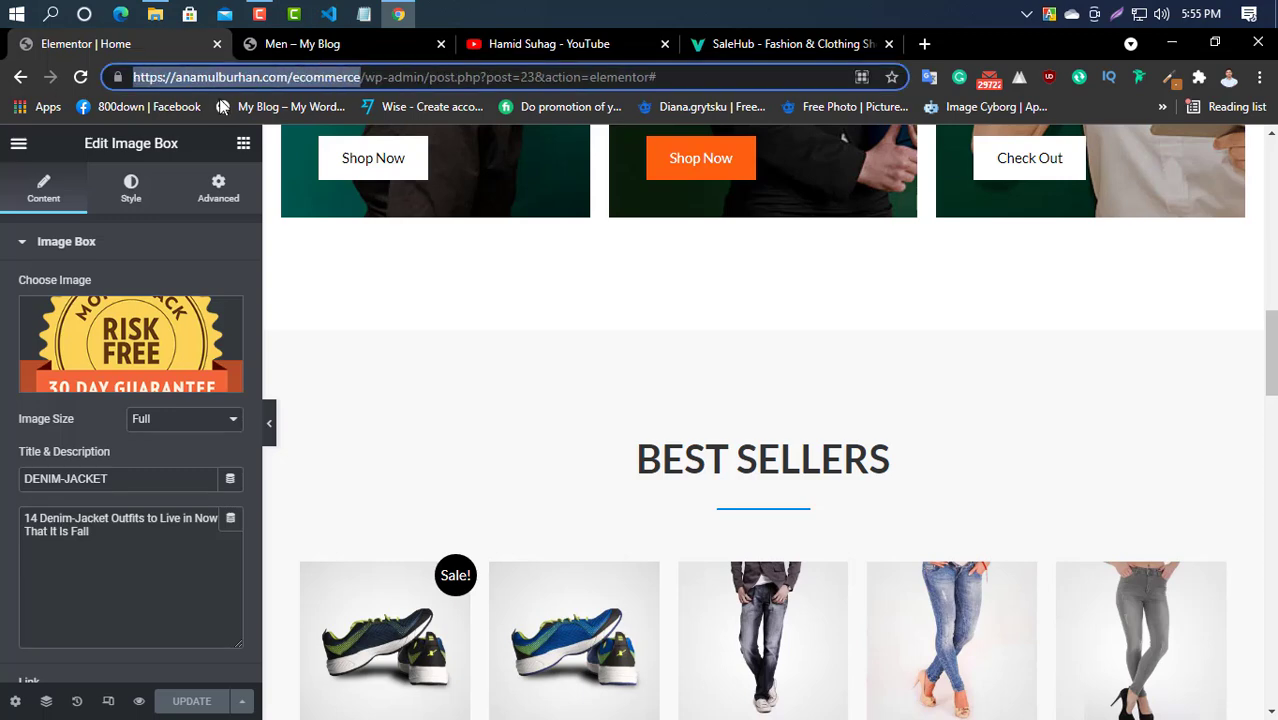
{"action": "right_click", "coordinate": [226, 83]}
{"action": "left_click", "coordinate": [280, 186]}
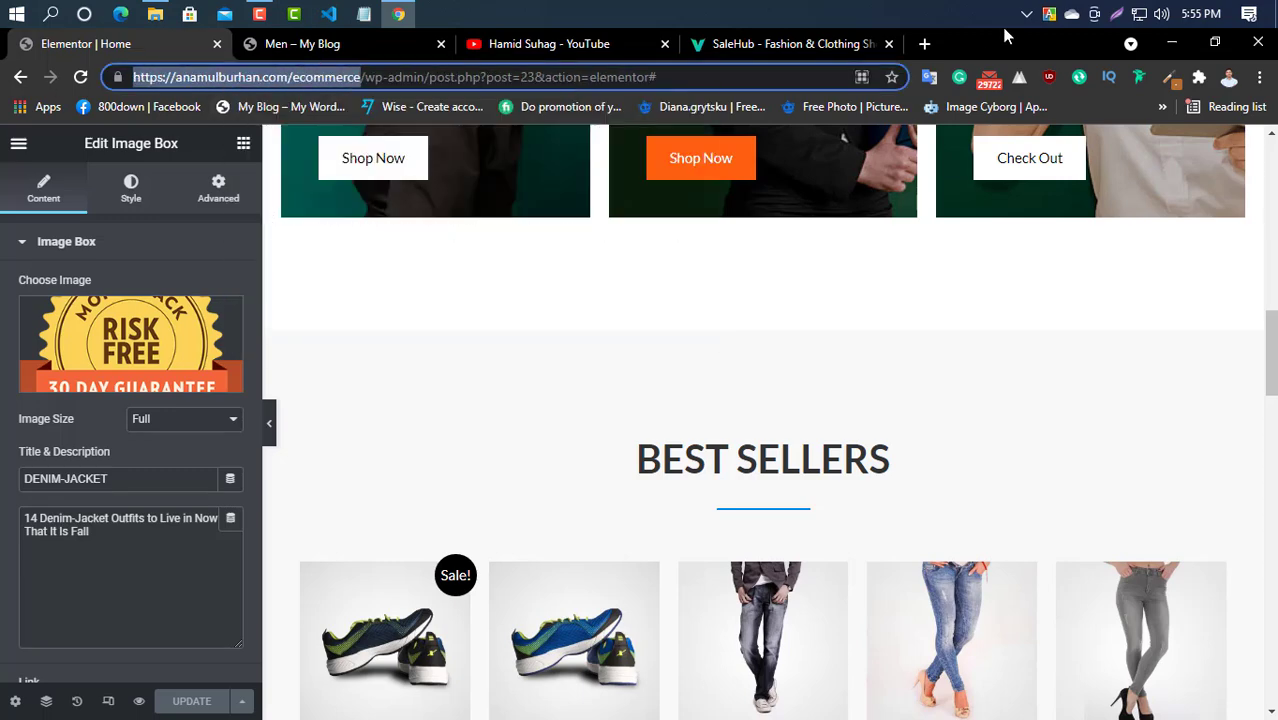
{"action": "left_click", "coordinate": [924, 43]}
{"action": "key", "text": "ctrl+v"}
{"action": "key", "text": "Return"}
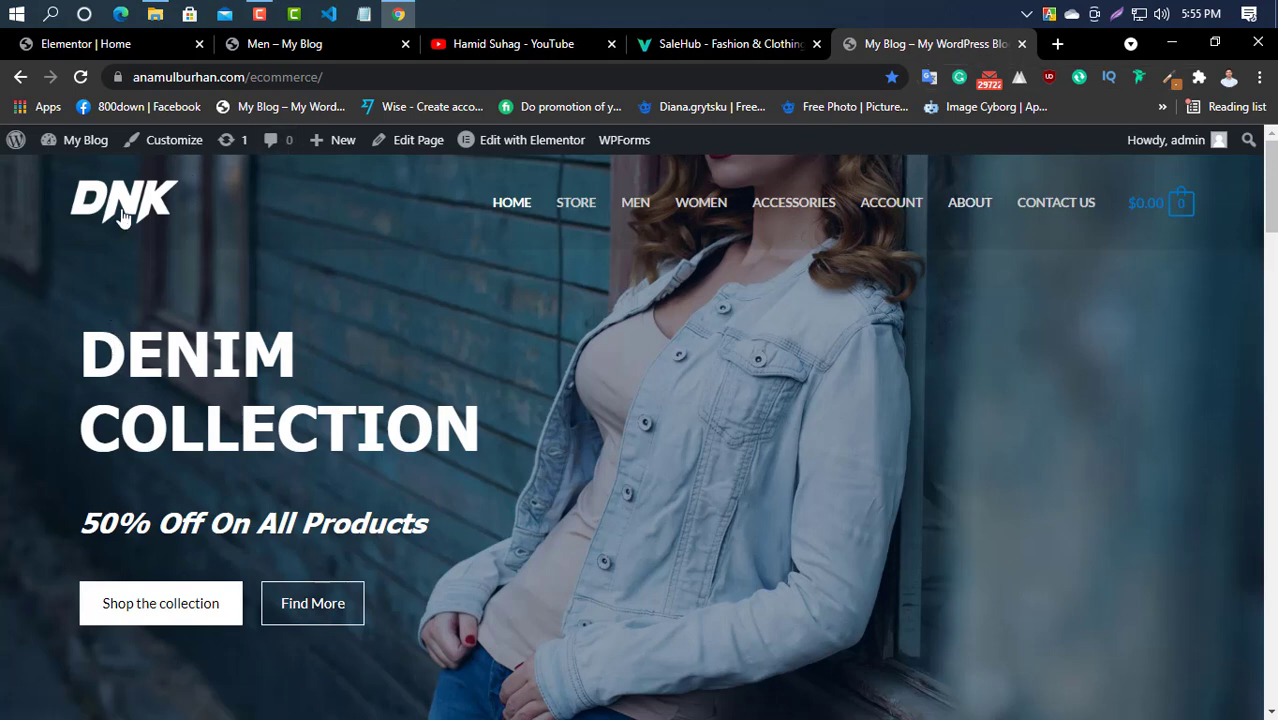
Examine the published home page from the Denim Collection header through Best Sellers, the Special Edition banner and image boxes to the footer.
{"action": "scroll", "coordinate": [172, 268], "scroll_direction": "down", "scroll_amount": 5}
{"action": "scroll", "coordinate": [172, 268], "scroll_direction": "down", "scroll_amount": 4}
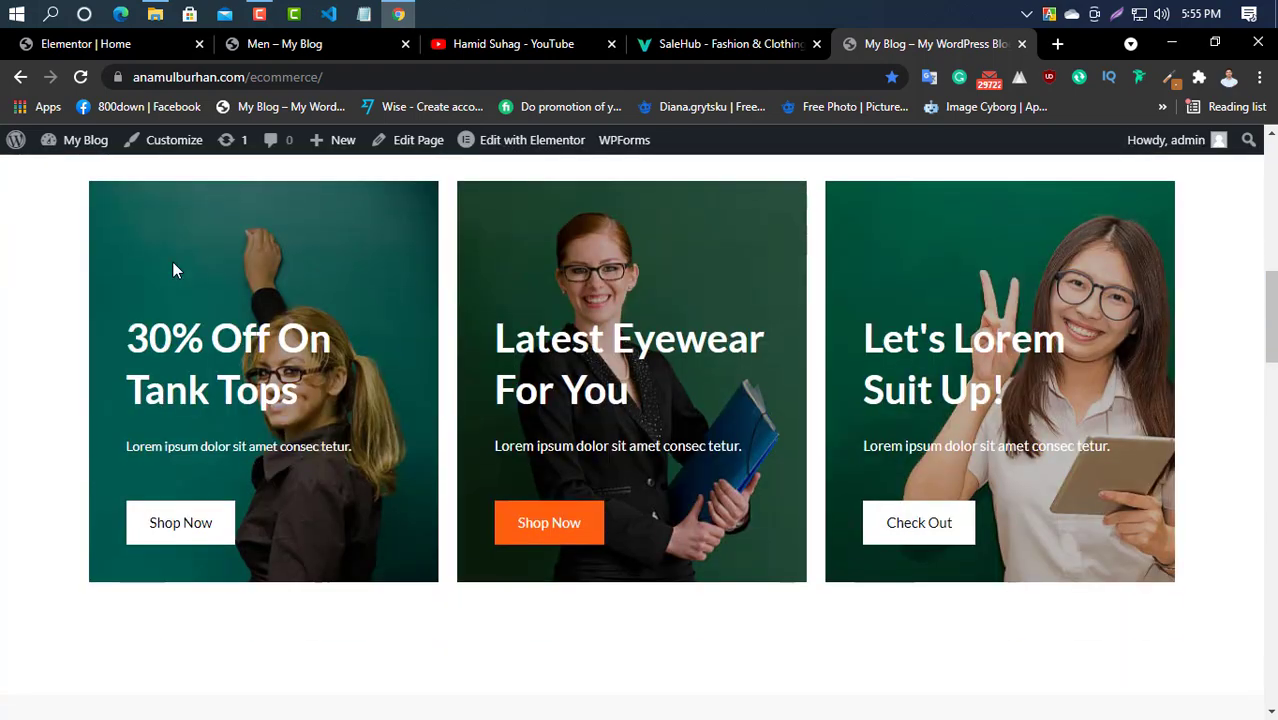
{"action": "scroll", "coordinate": [57, 434], "scroll_direction": "down", "scroll_amount": 5}
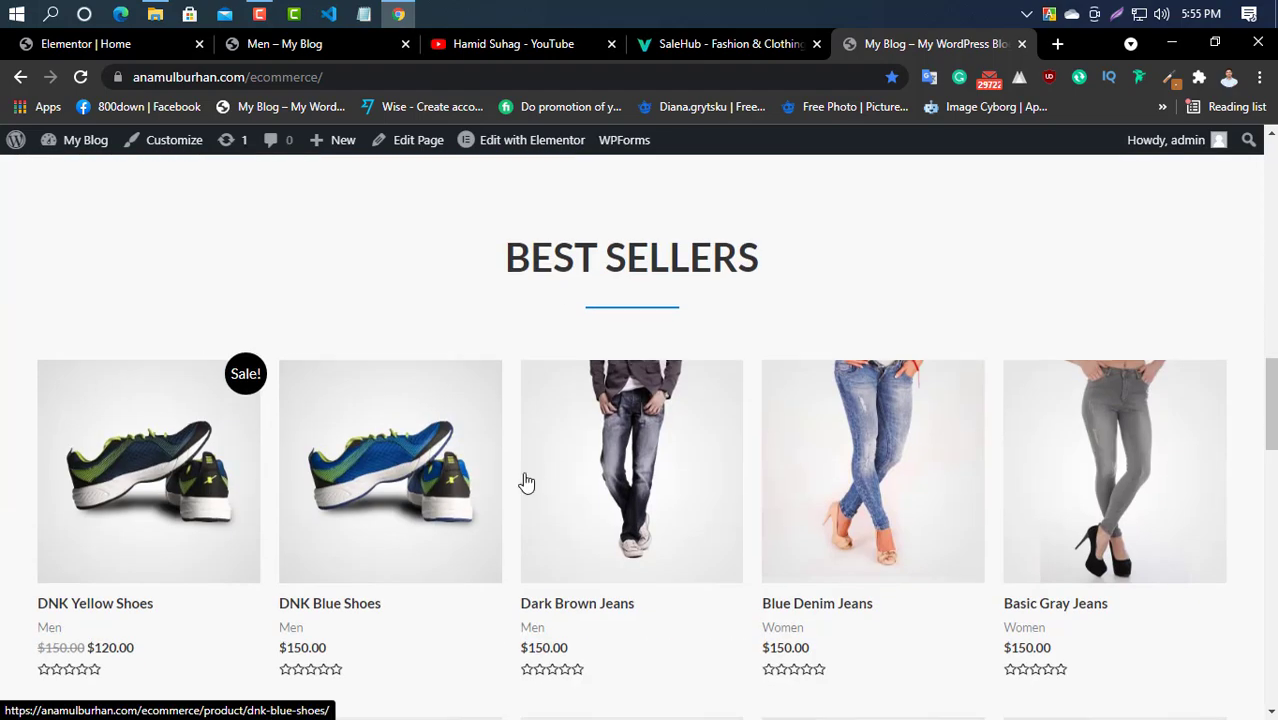
{"action": "scroll", "coordinate": [383, 230], "scroll_direction": "down", "scroll_amount": 3}
{"action": "scroll", "coordinate": [642, 434], "scroll_direction": "down", "scroll_amount": 5}
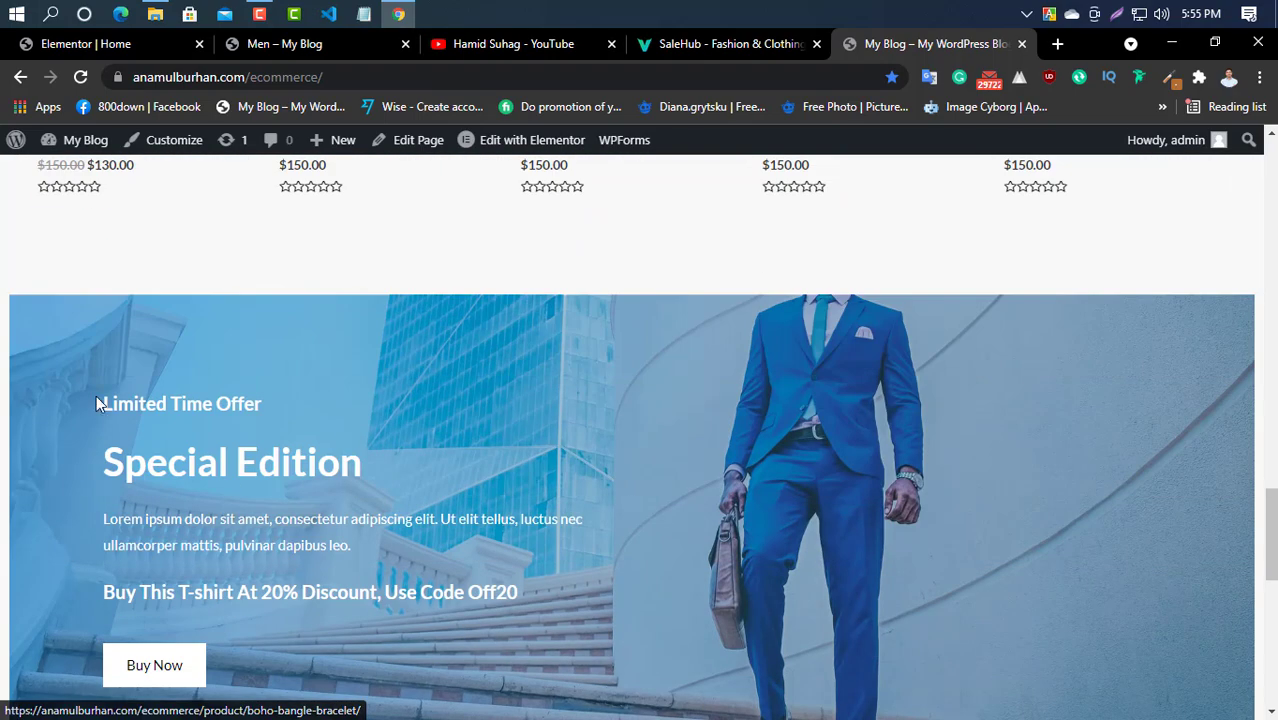
{"action": "scroll", "coordinate": [835, 228], "scroll_direction": "down", "scroll_amount": 4}
{"action": "scroll", "coordinate": [30, 322], "scroll_direction": "down", "scroll_amount": 4}
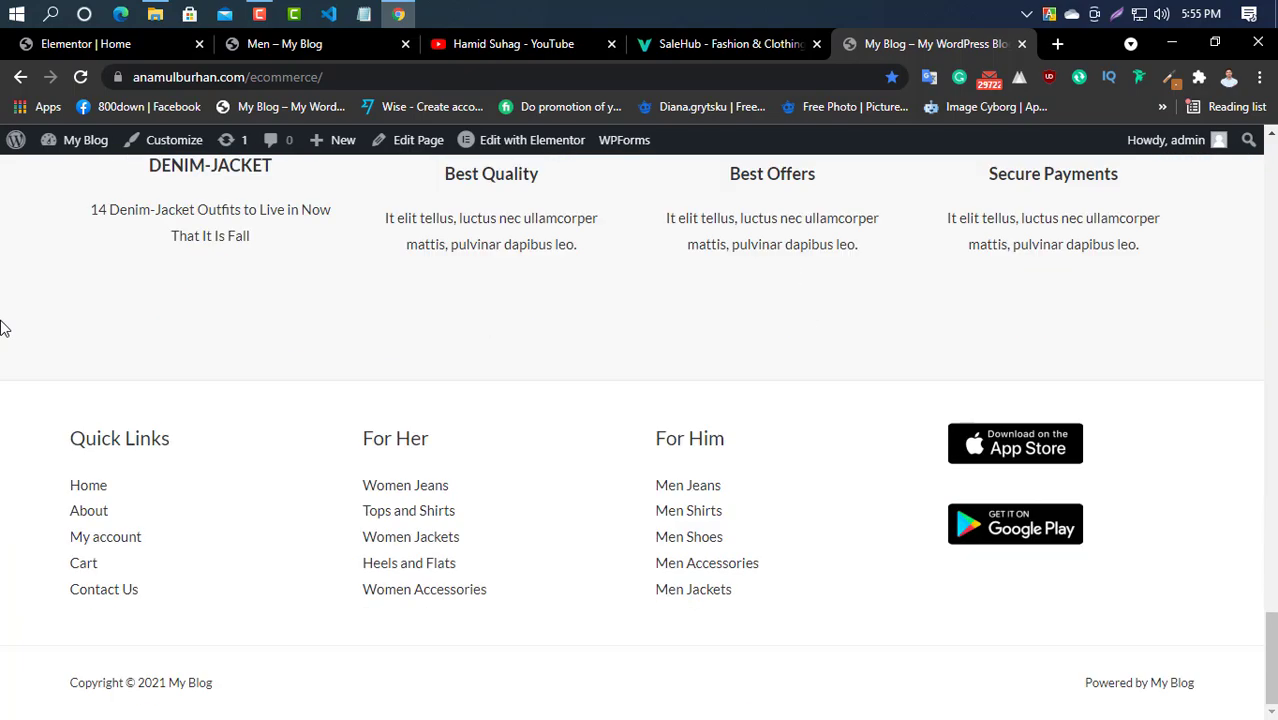
{"action": "scroll", "coordinate": [3, 327], "scroll_direction": "up", "scroll_amount": 4}
{"action": "scroll", "coordinate": [3, 325], "scroll_direction": "down", "scroll_amount": 4}
{"action": "scroll", "coordinate": [5, 328], "scroll_direction": "up", "scroll_amount": 12}
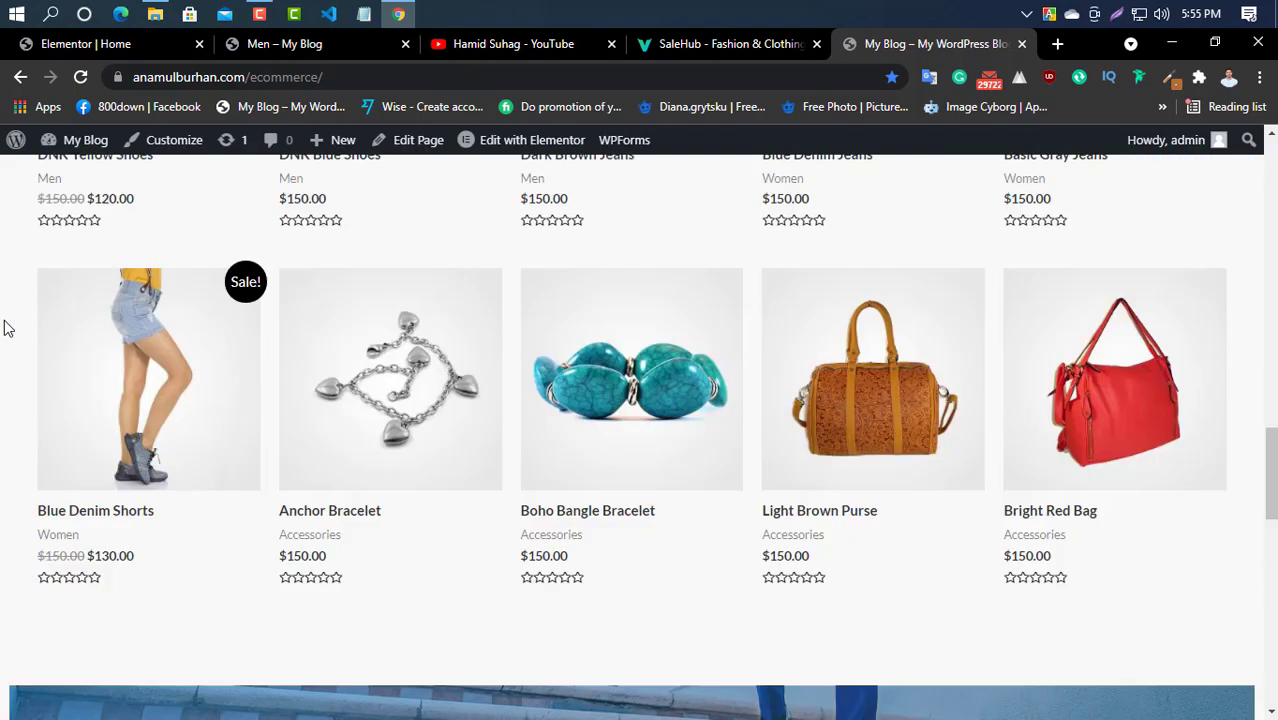
{"action": "scroll", "coordinate": [8, 328], "scroll_direction": "up", "scroll_amount": 6}
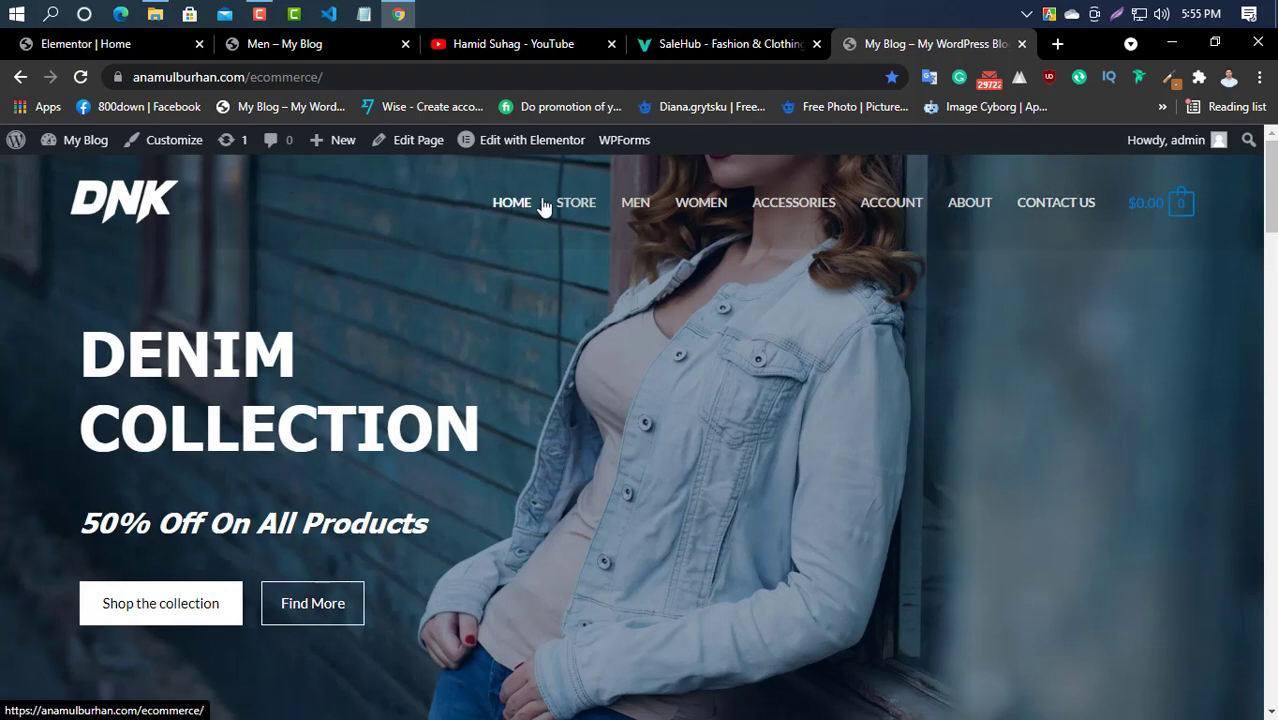
{"action": "scroll", "coordinate": [114, 360], "scroll_direction": "down", "scroll_amount": 10}
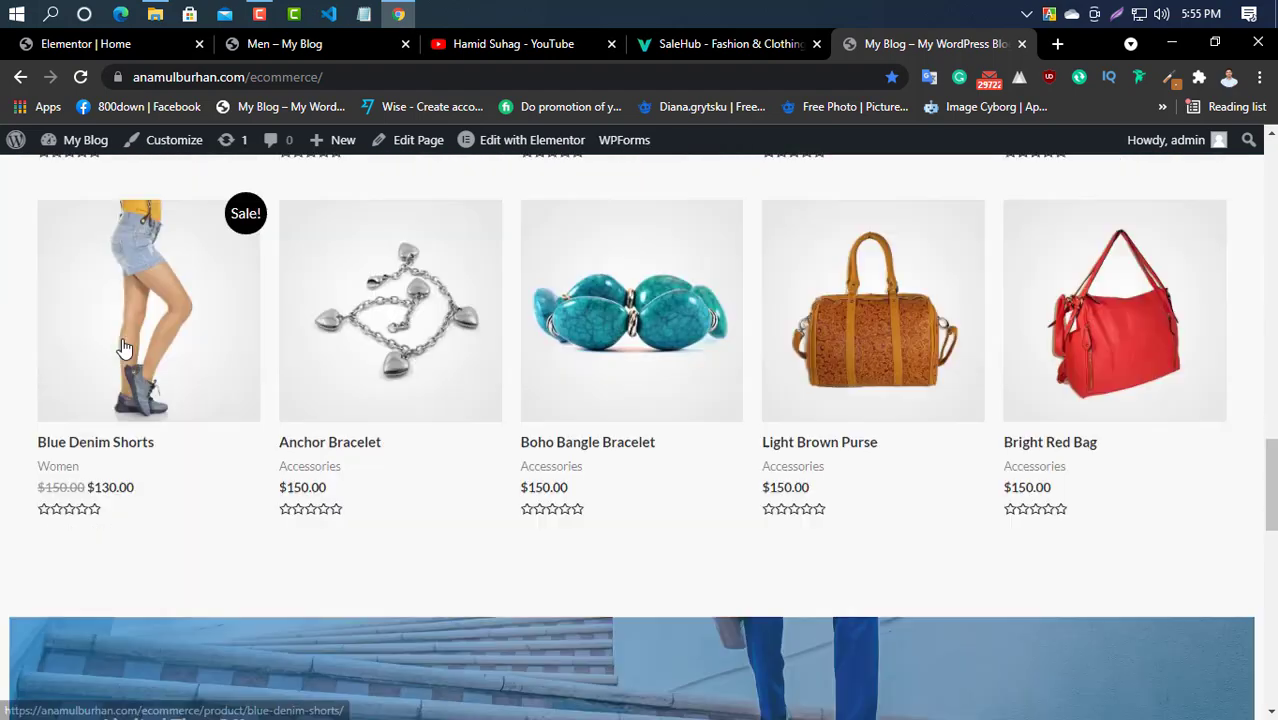
{"action": "scroll", "coordinate": [123, 334], "scroll_direction": "down", "scroll_amount": 2}
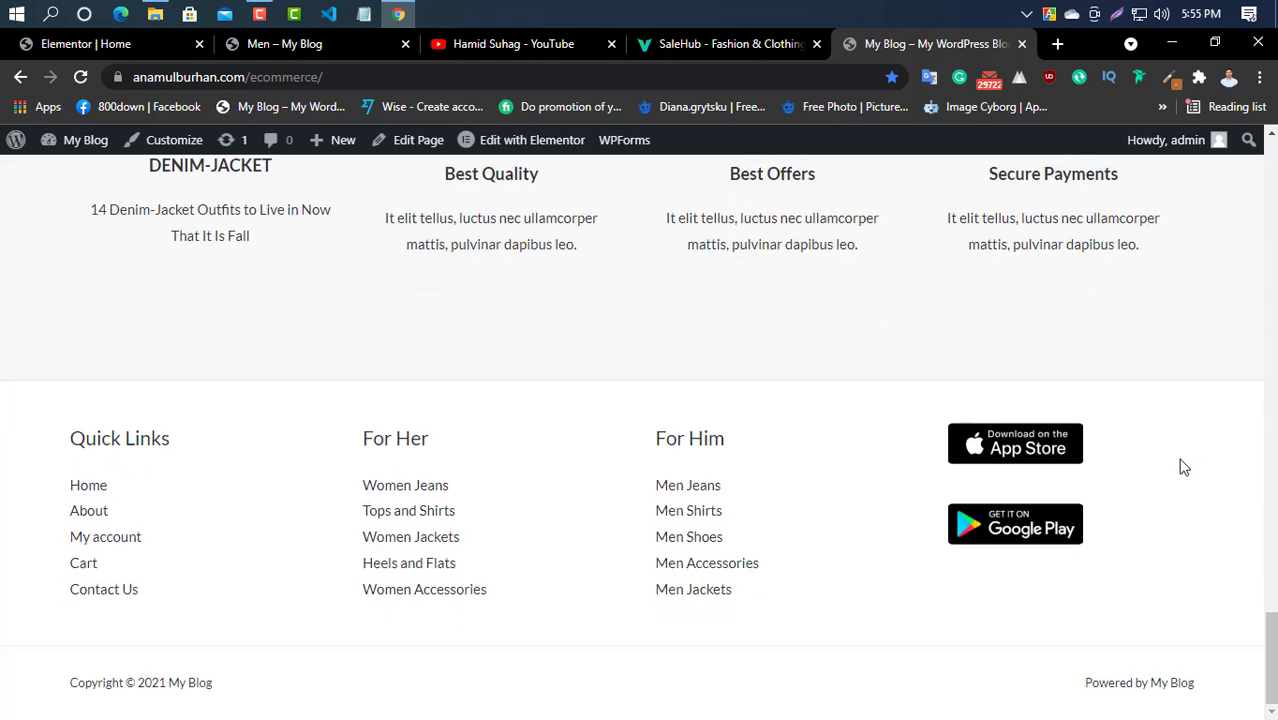
{"action": "scroll", "coordinate": [80, 320], "scroll_direction": "up", "scroll_amount": 10}
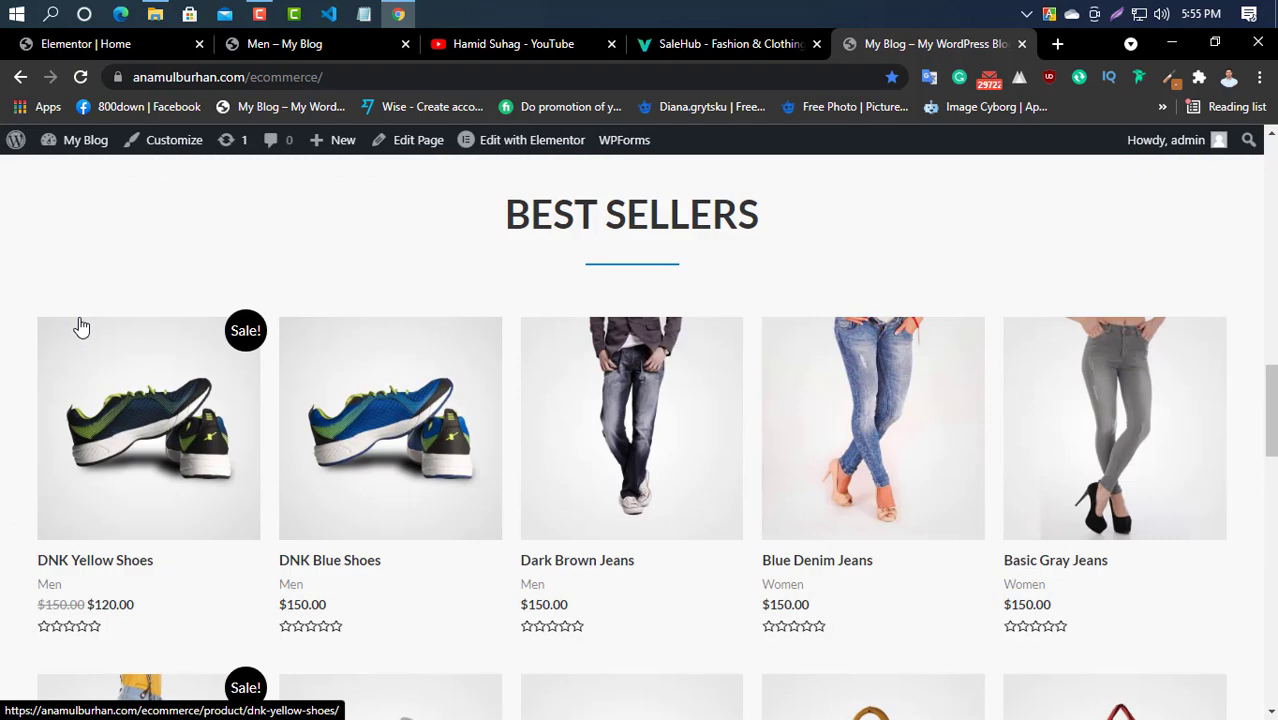
{"action": "scroll", "coordinate": [81, 324], "scroll_direction": "up", "scroll_amount": 4}
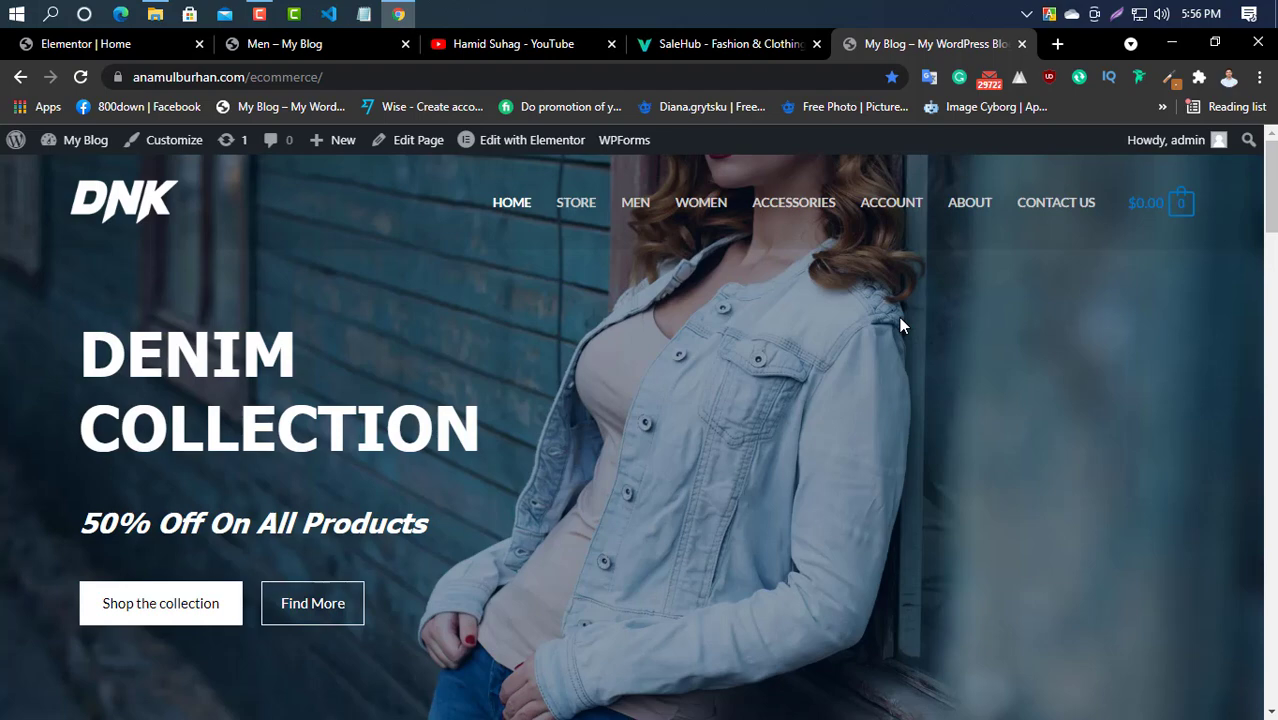
{"action": "scroll", "coordinate": [328, 403], "scroll_direction": "down", "scroll_amount": 15}
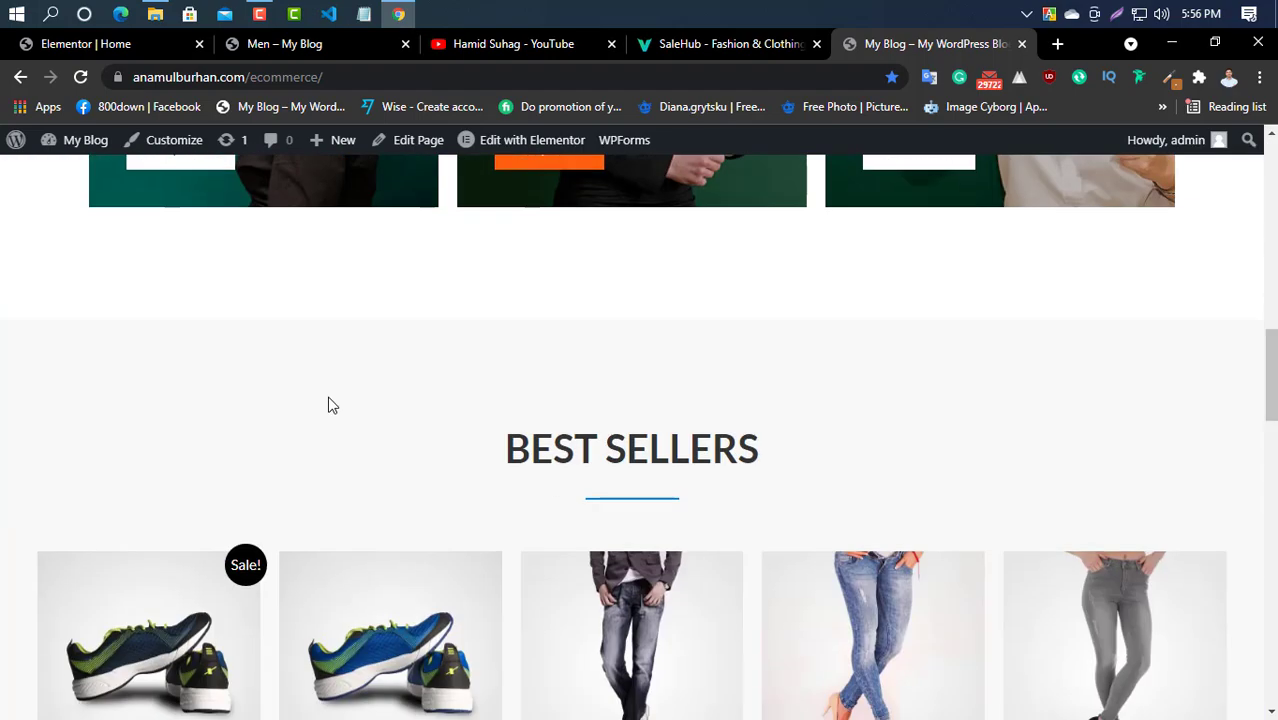
{"action": "scroll", "coordinate": [331, 400], "scroll_direction": "down", "scroll_amount": 5}
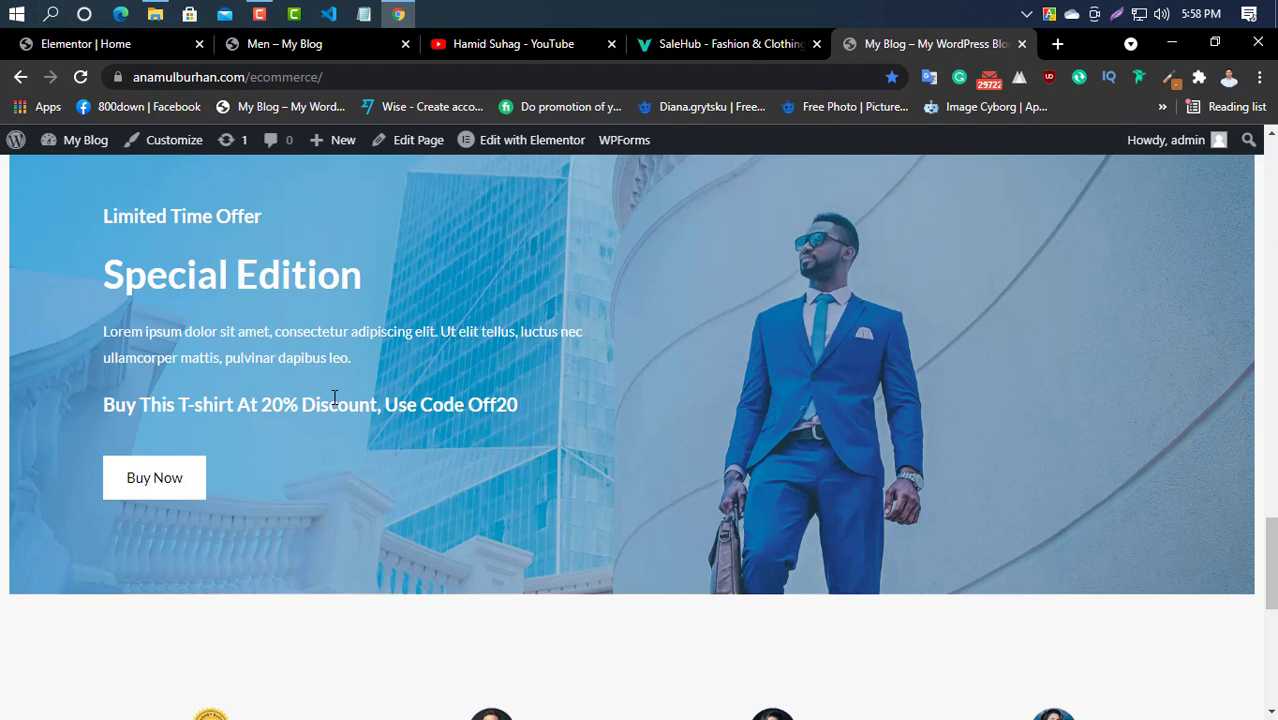
{"action": "scroll", "coordinate": [338, 404], "scroll_direction": "down", "scroll_amount": 5}
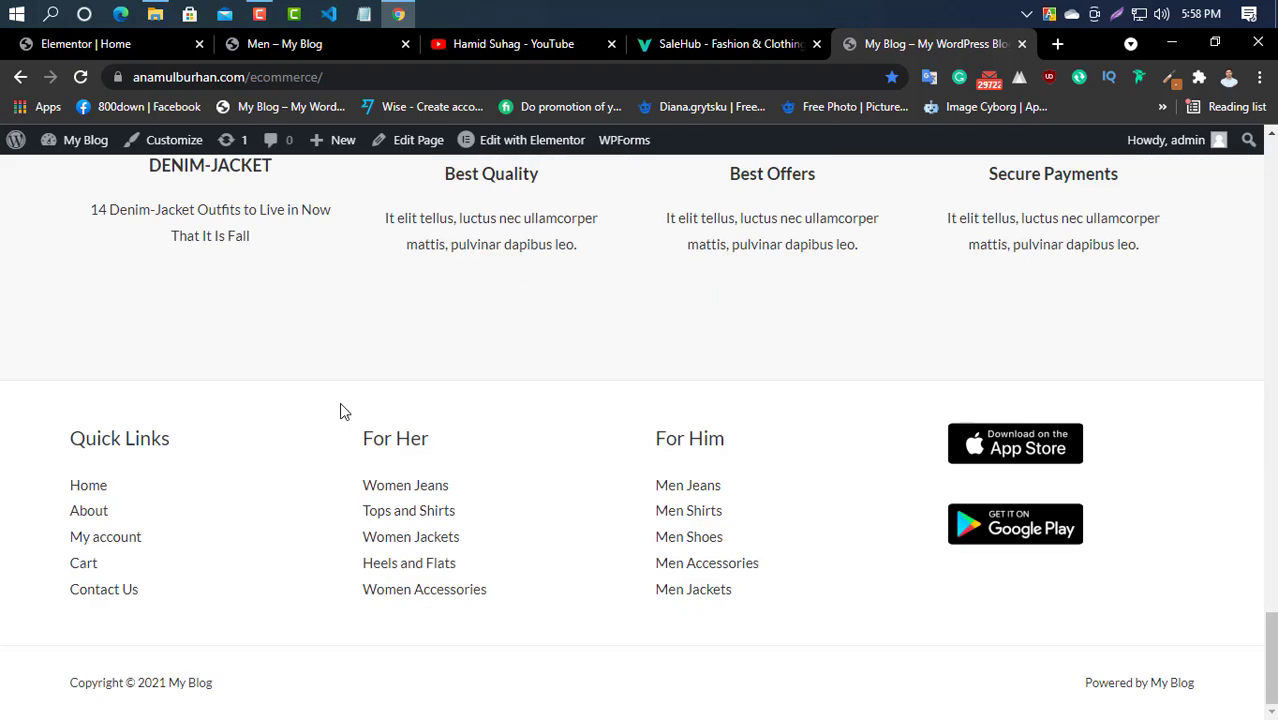
{"action": "scroll", "coordinate": [328, 394], "scroll_direction": "up", "scroll_amount": 10}
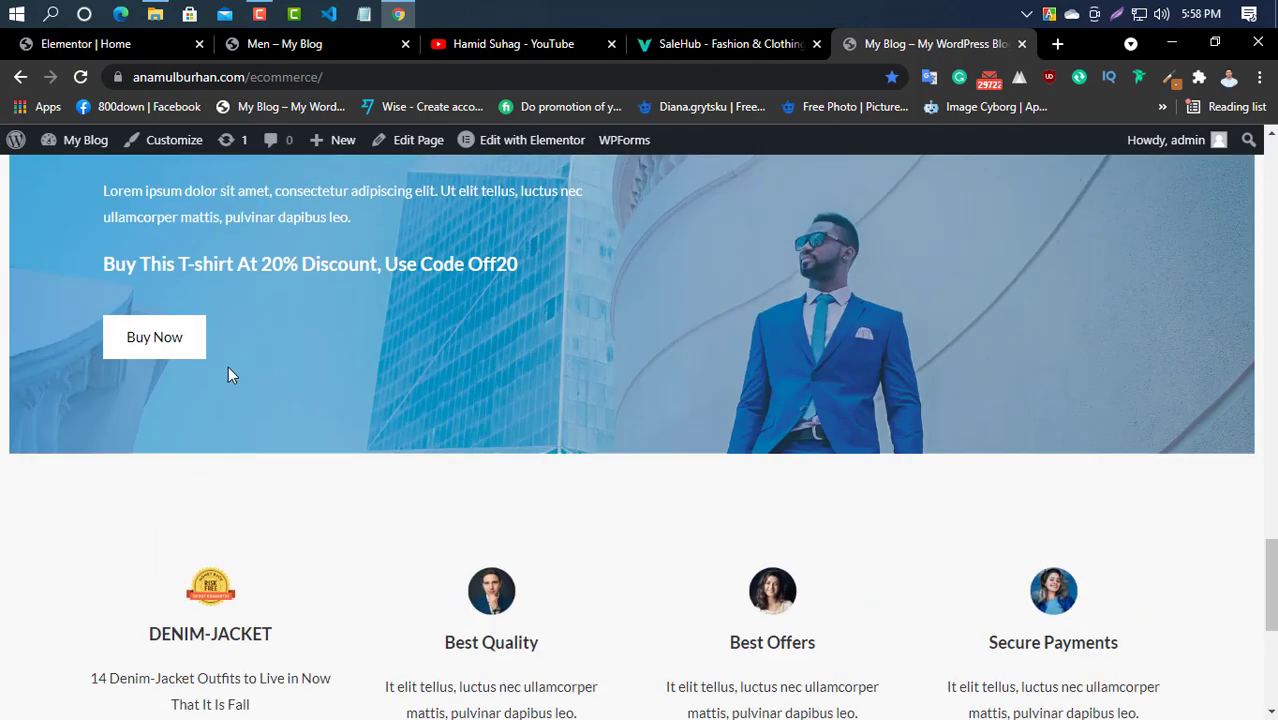
{"action": "scroll", "coordinate": [283, 387], "scroll_direction": "up", "scroll_amount": 8}
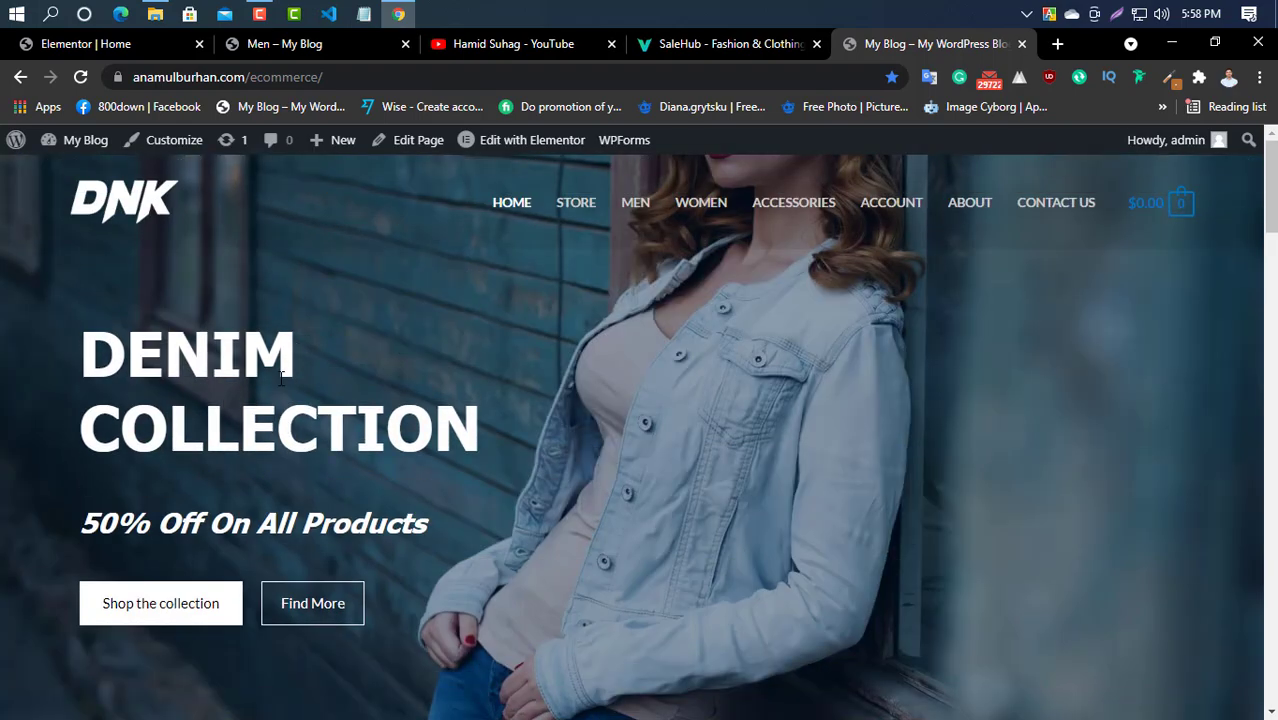